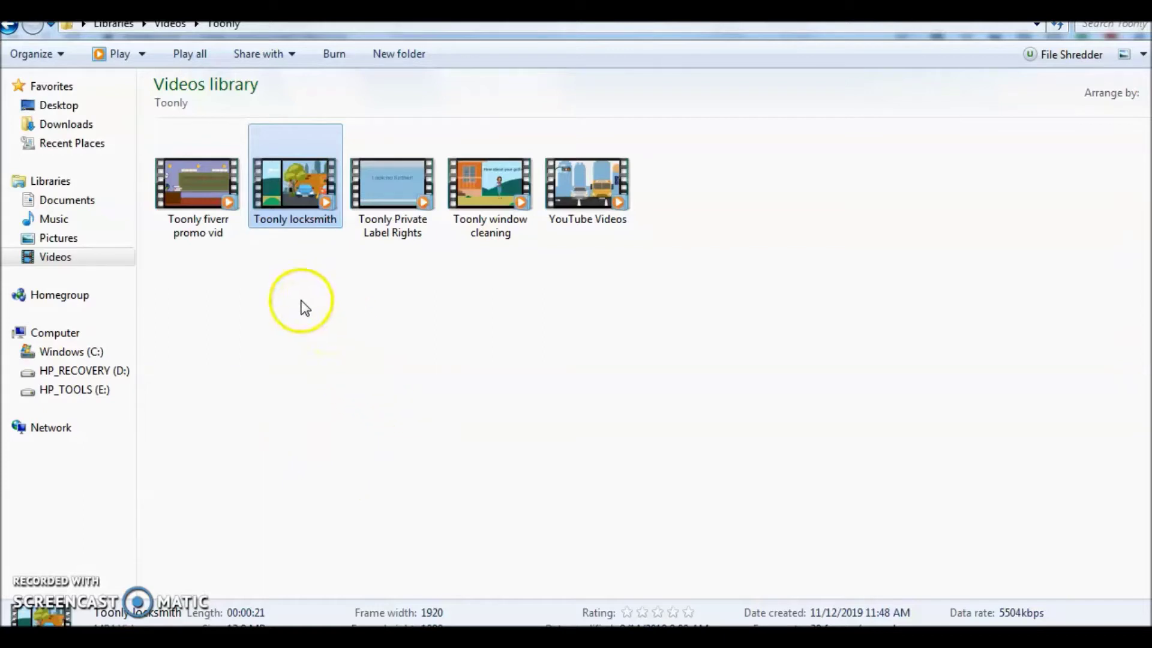
Watch the "Toonly locksmith" video from the Videos library and close the player when it ends.
{"action": "double_click", "coordinate": [283, 205]}
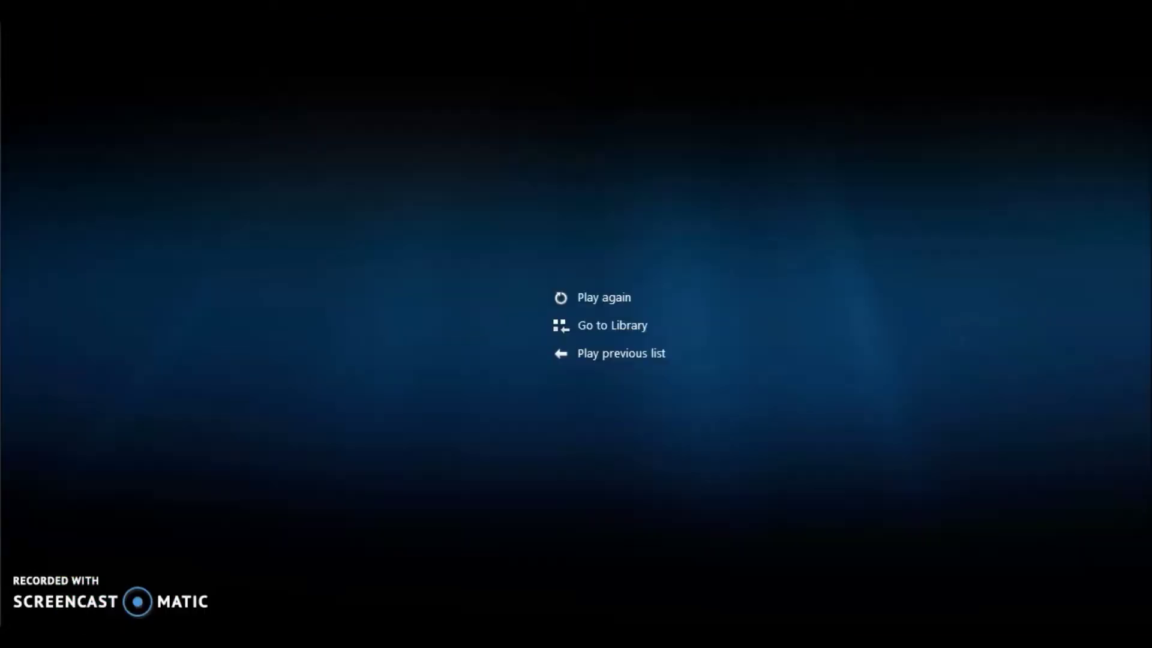
{"action": "mouse_move", "coordinate": [682, 172]}
{"action": "key", "text": "alt+F4"}
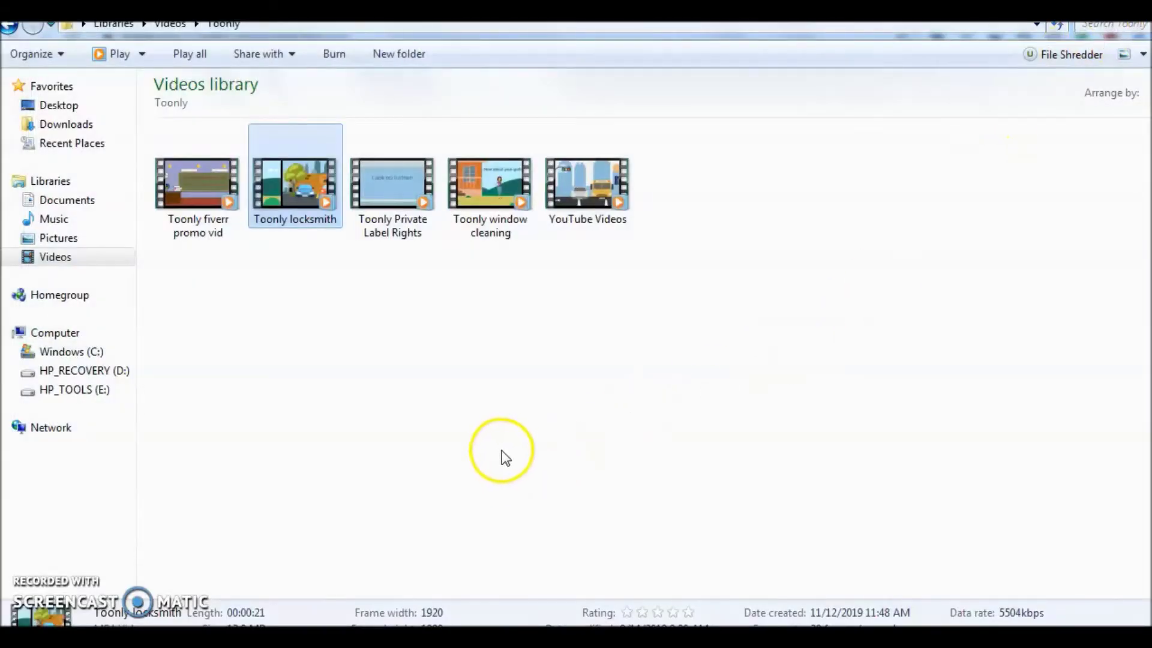
Switch to Toonly, dismiss the low disk space notice and create a new video named "Scene".
{"action": "left_click", "coordinate": [432, 637]}
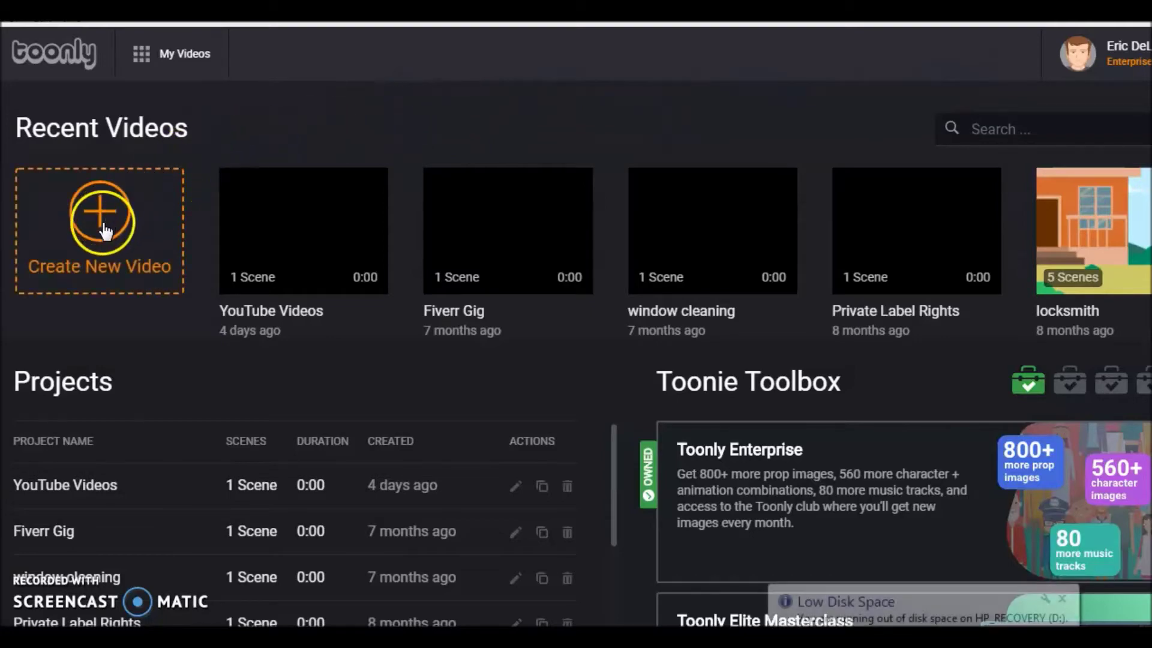
{"action": "left_click", "coordinate": [1063, 599]}
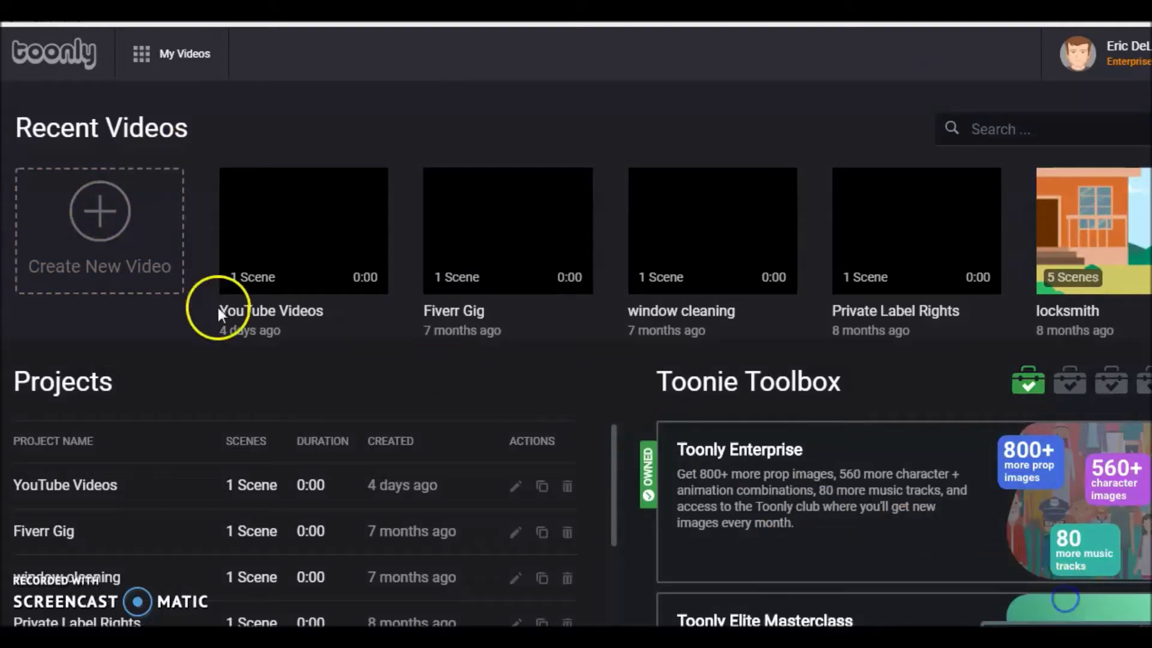
{"action": "left_click", "coordinate": [87, 213]}
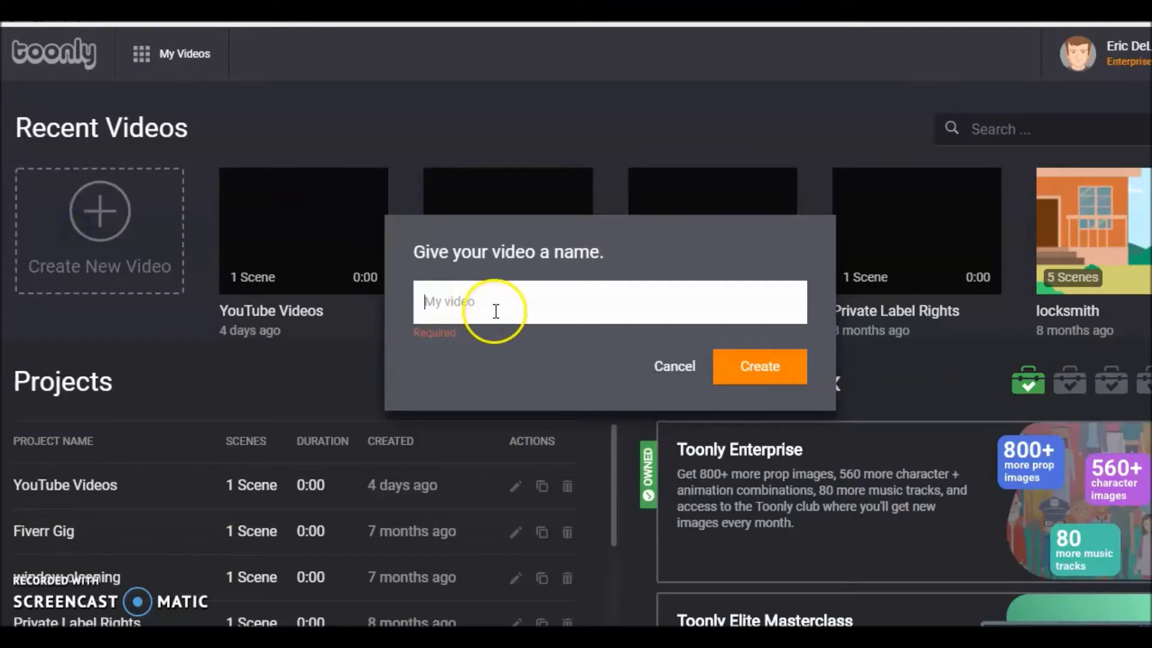
{"action": "type", "text": "Scene"}
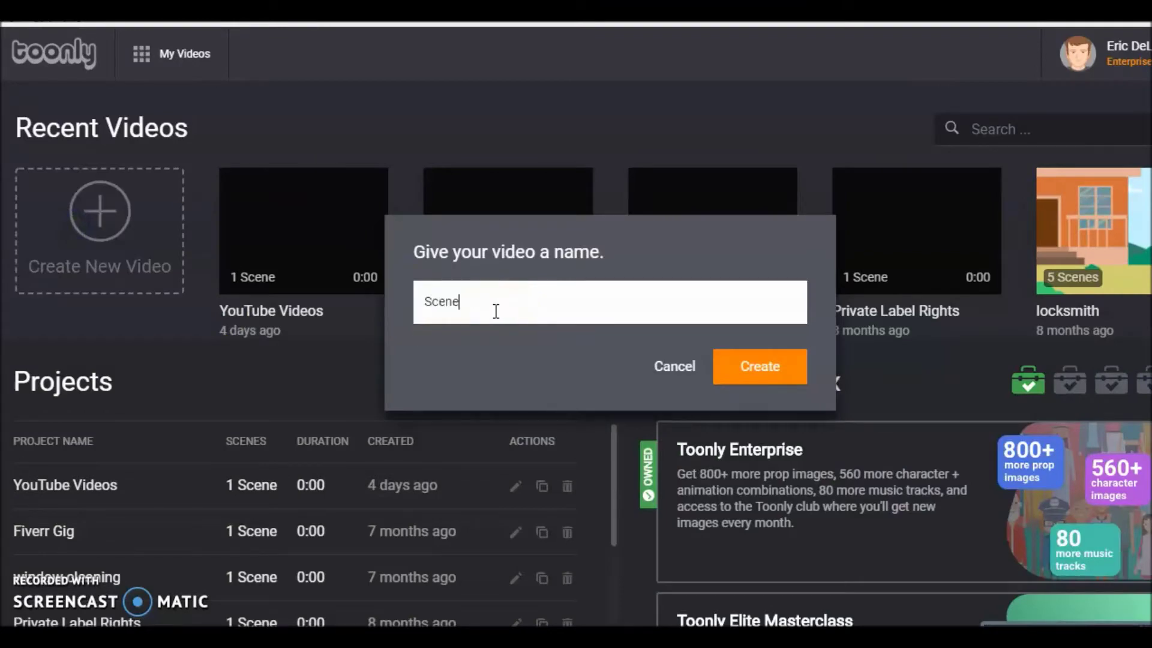
{"action": "left_click", "coordinate": [754, 369]}
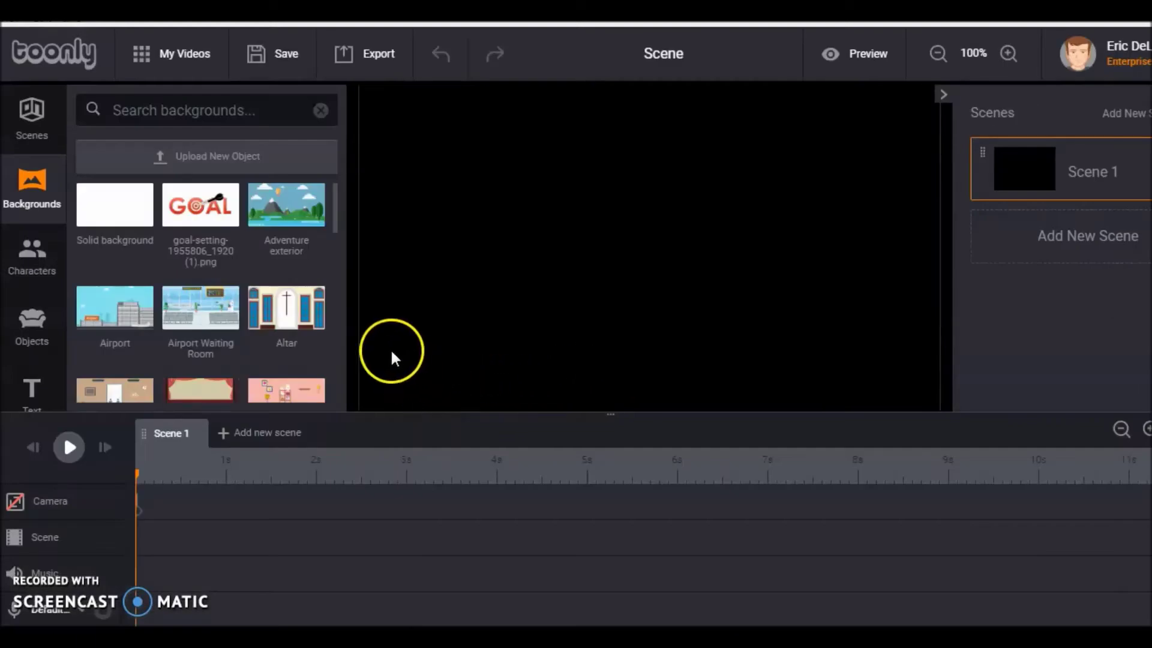
Add the Space preset scene to the empty Scene 1.
{"action": "left_click", "coordinate": [33, 123]}
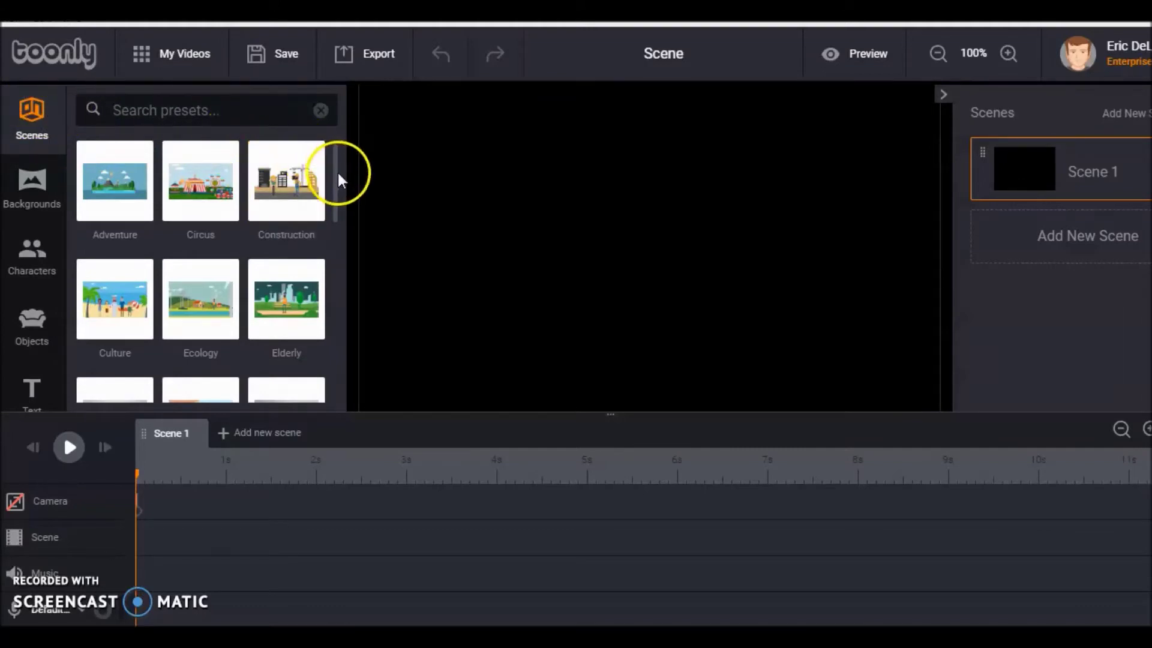
{"action": "left_click_drag", "start_coordinate": [338, 183], "coordinate": [313, 370]}
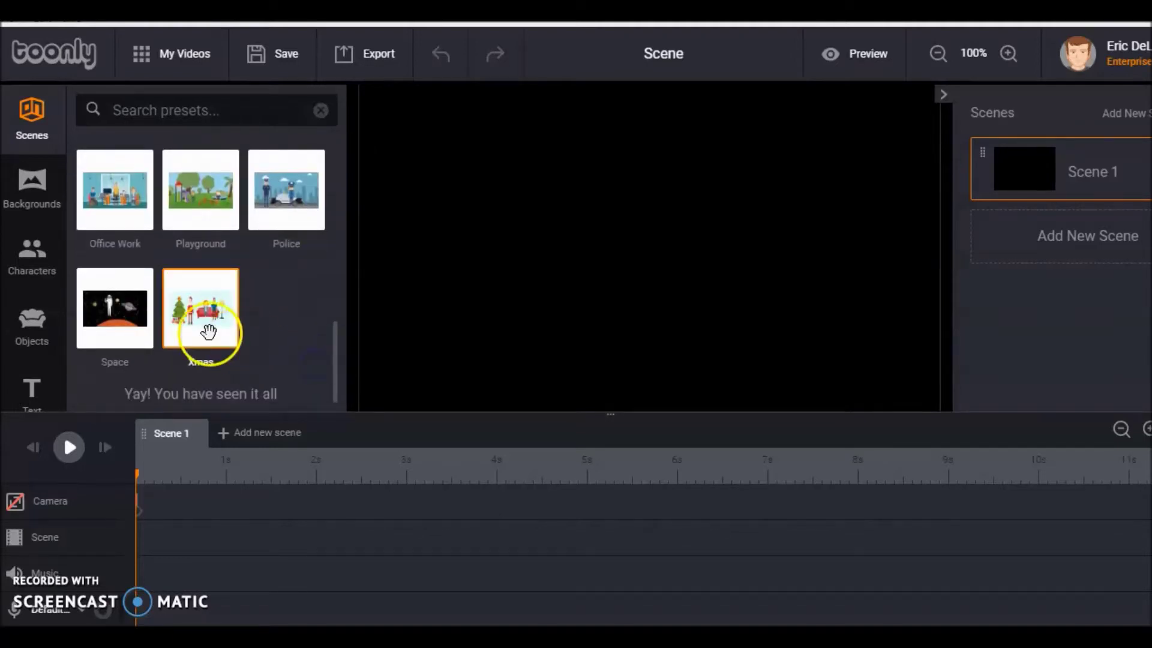
{"action": "left_click_drag", "start_coordinate": [106, 307], "coordinate": [709, 224]}
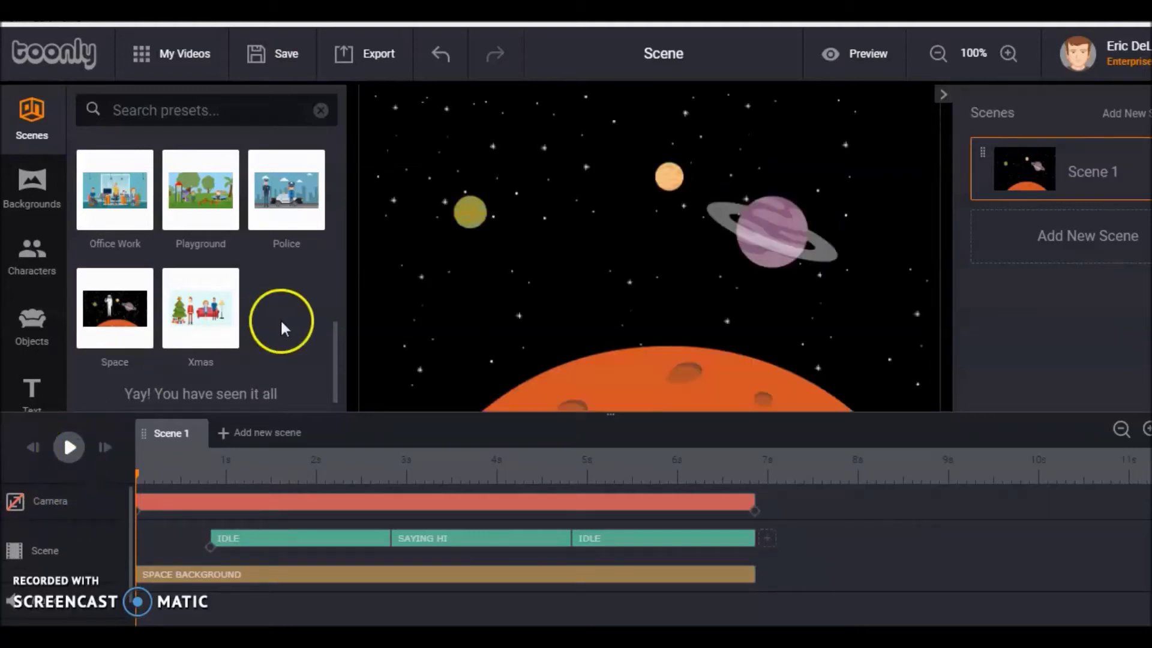
Play back the Space scene, return to its start and replay it to watch the astronaut's animations.
{"action": "left_click", "coordinate": [69, 447]}
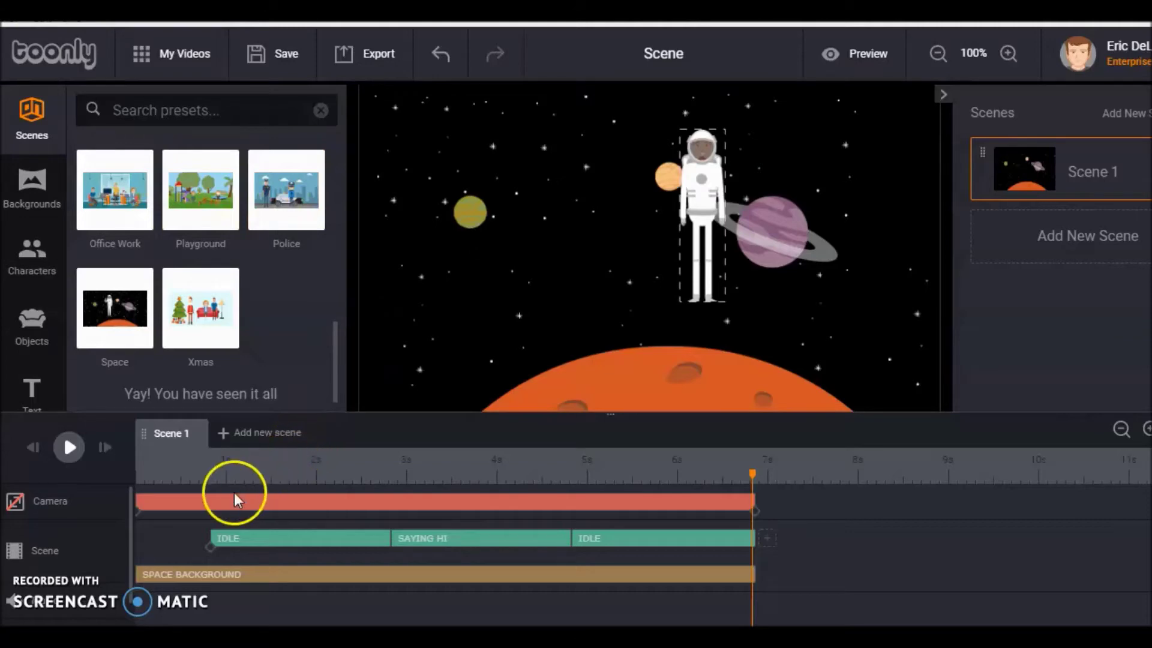
{"action": "left_click", "coordinate": [34, 455]}
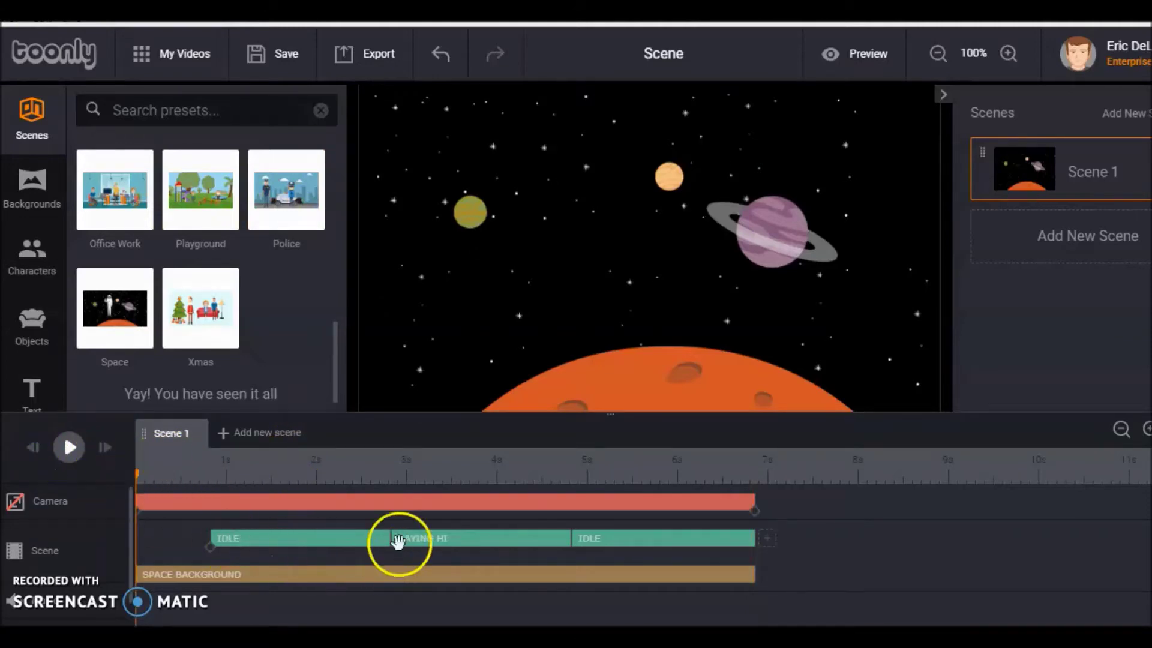
{"action": "left_click", "coordinate": [70, 449]}
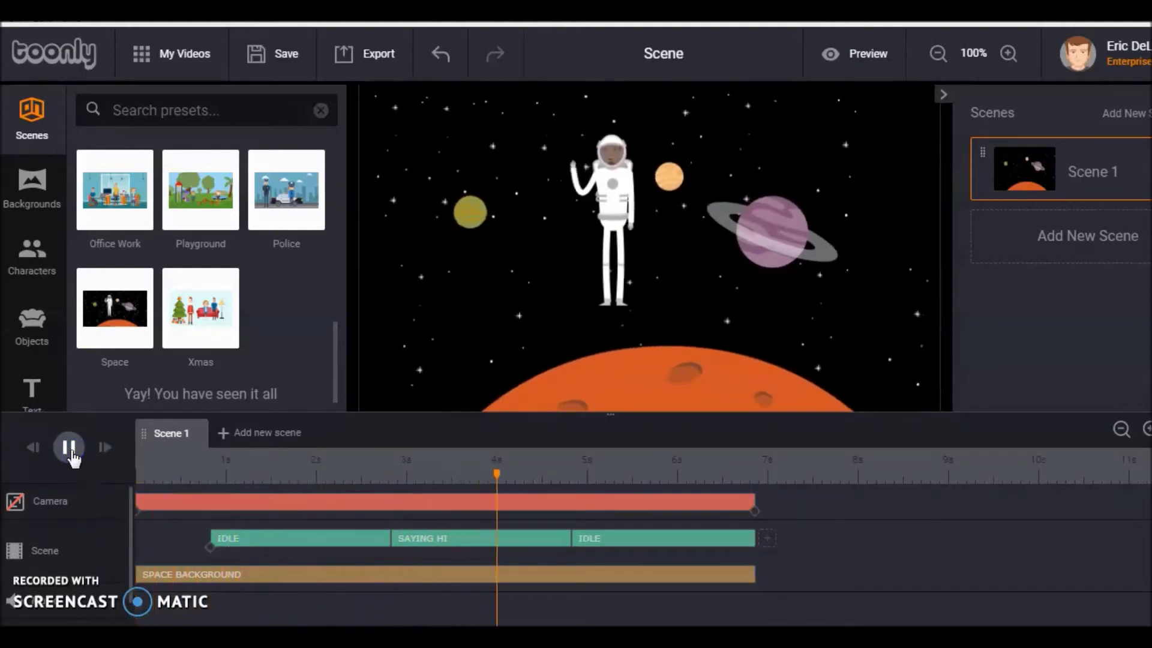
{"action": "left_click", "coordinate": [70, 448]}
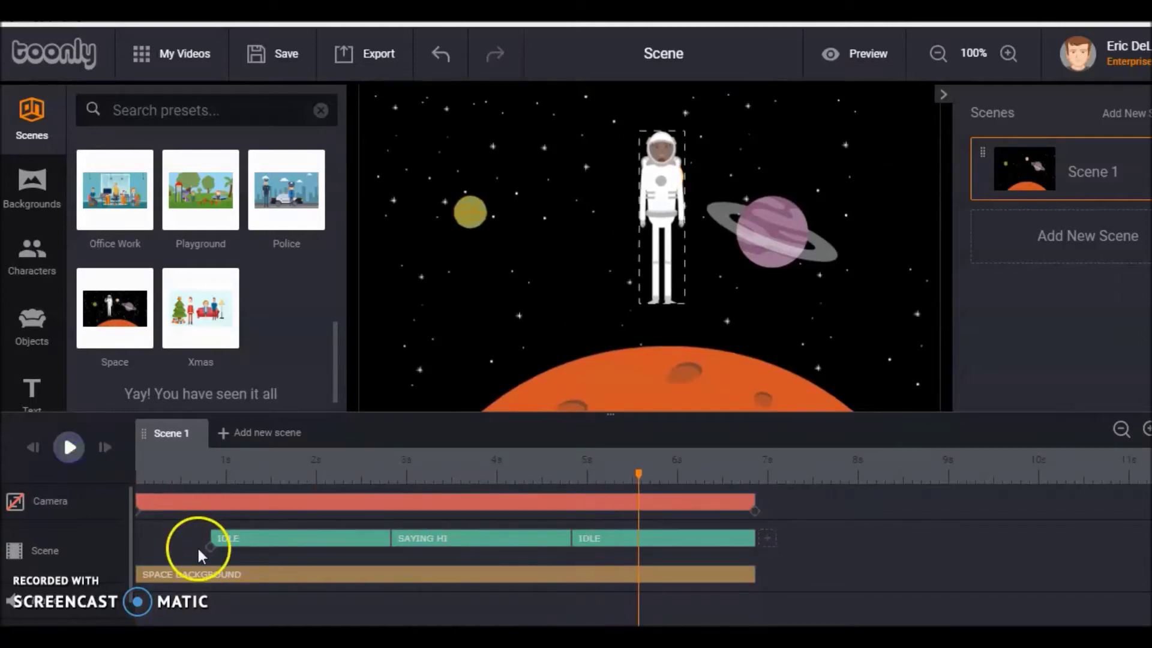
Remove the astronaut's Idle, Saying Hi and final Idle animations from the timeline.
{"action": "left_click", "coordinate": [229, 540]}
{"action": "left_click", "coordinate": [250, 543]}
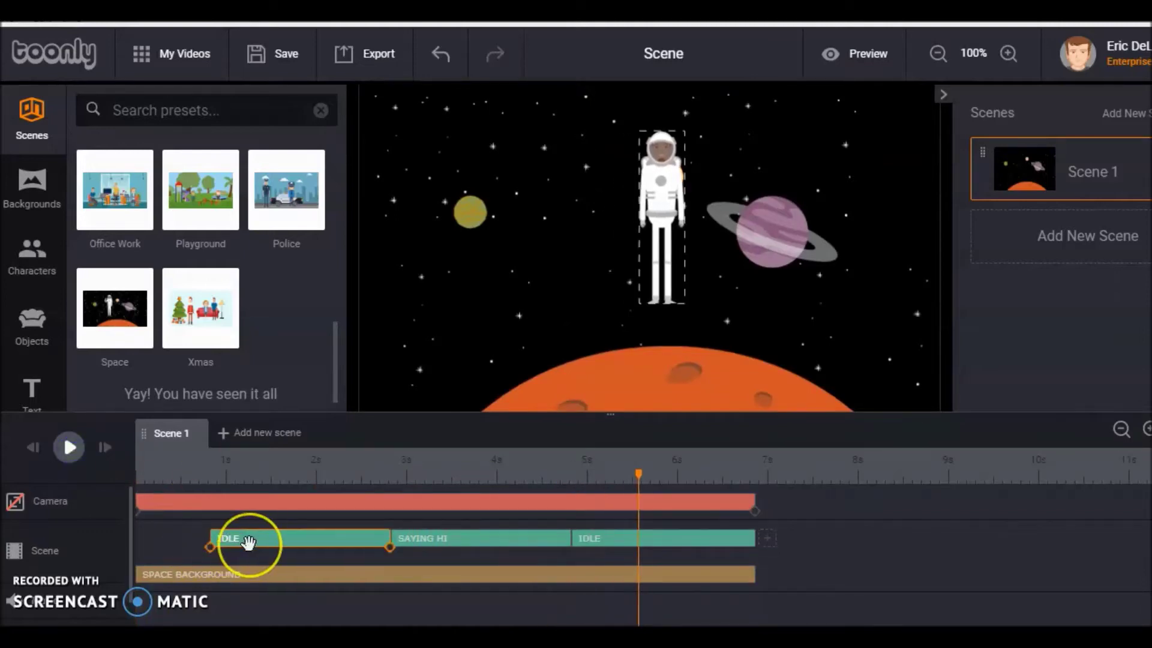
{"action": "left_click", "coordinate": [249, 543]}
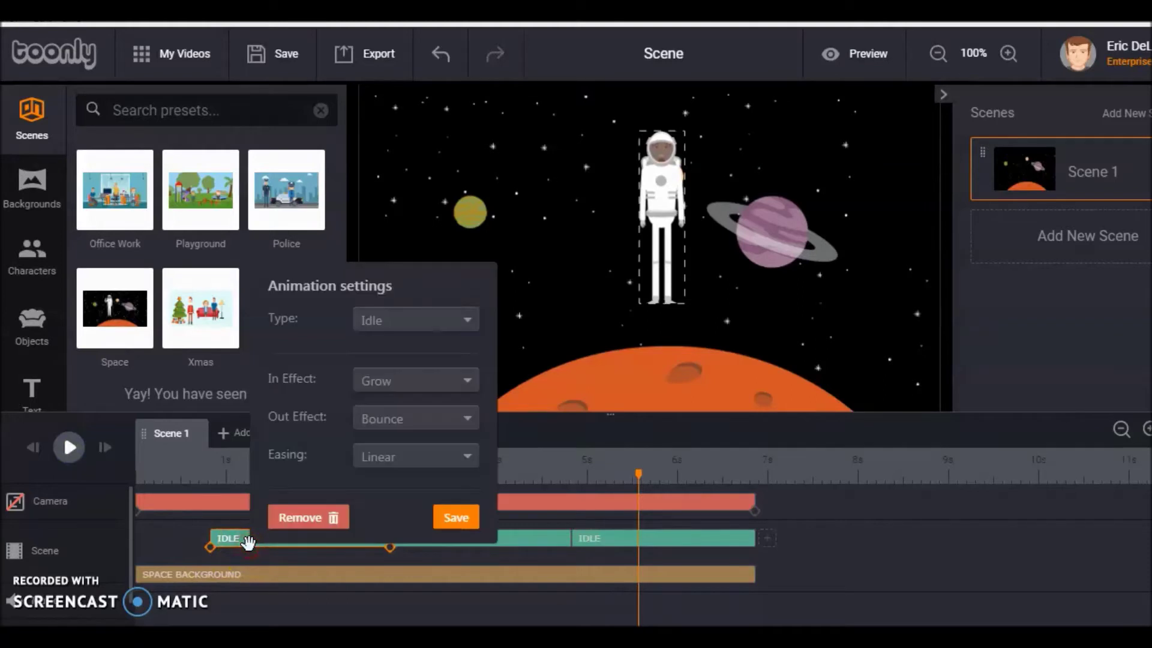
{"action": "left_click", "coordinate": [302, 517]}
{"action": "left_click", "coordinate": [288, 538]}
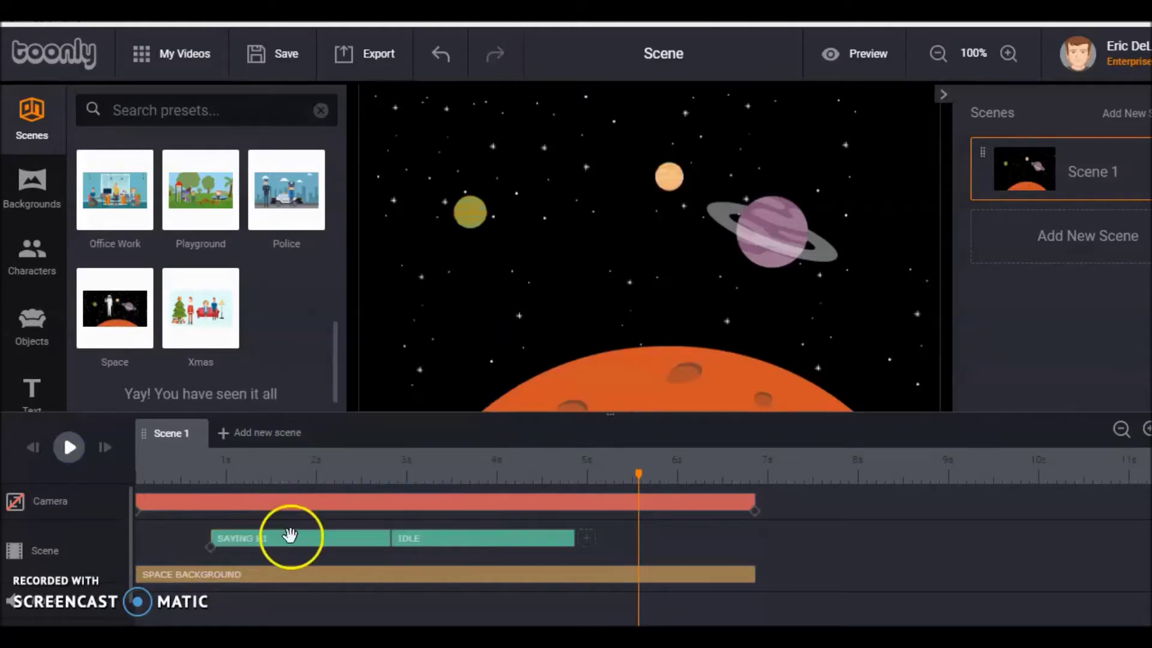
{"action": "left_click", "coordinate": [289, 538]}
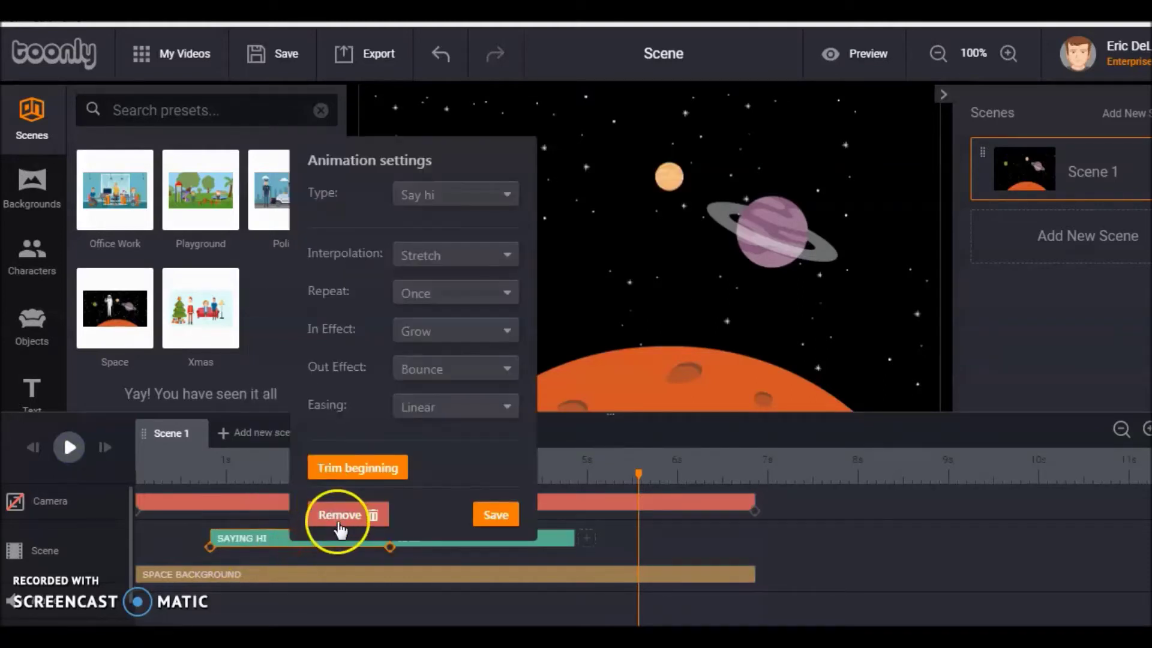
{"action": "left_click", "coordinate": [335, 517]}
{"action": "left_click", "coordinate": [337, 527]}
{"action": "left_click", "coordinate": [329, 540]}
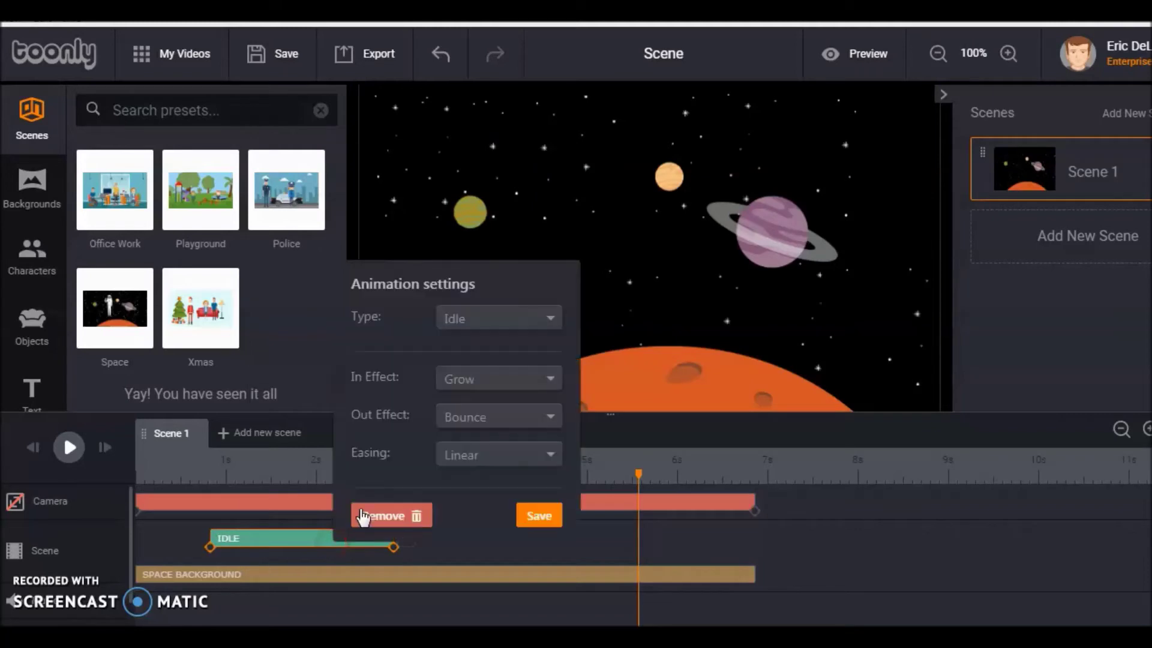
{"action": "left_click", "coordinate": [359, 509]}
Play back the scene without the astronaut and inspect the settings of the space background.
{"action": "left_click", "coordinate": [69, 447]}
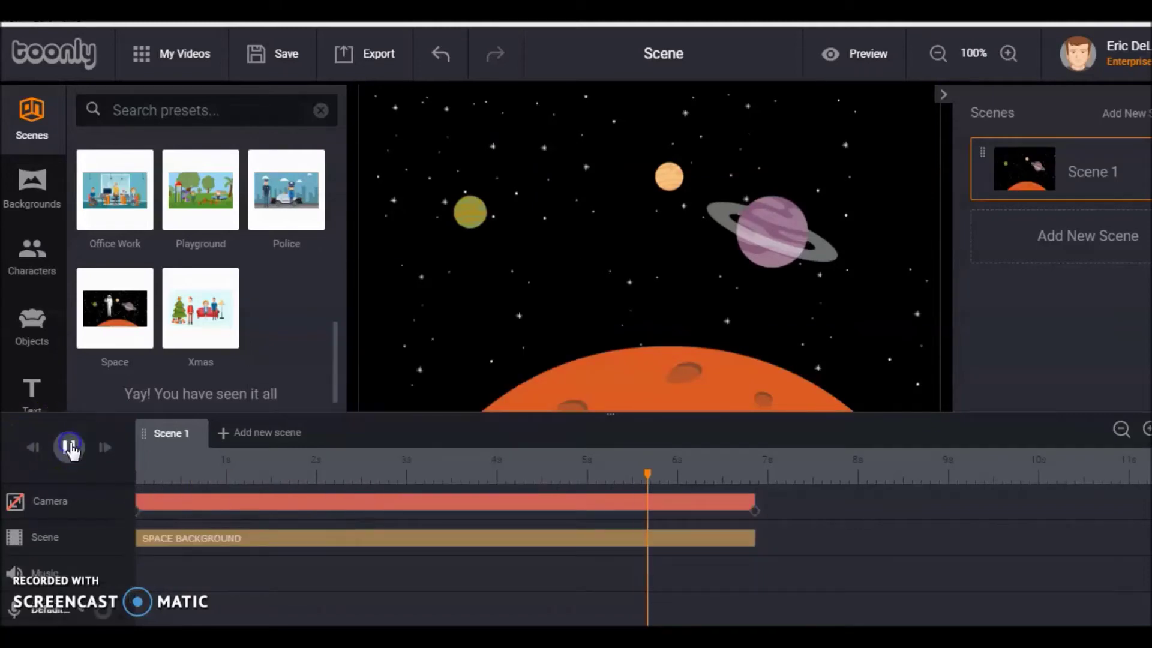
{"action": "left_click", "coordinate": [69, 447]}
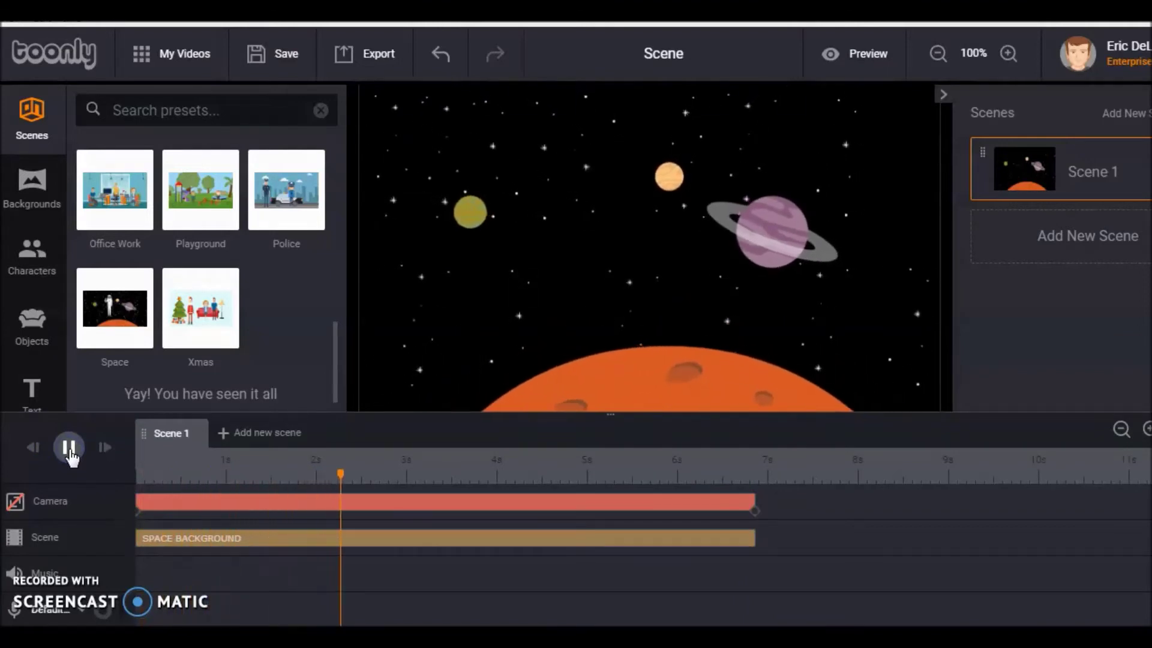
{"action": "left_click", "coordinate": [69, 447]}
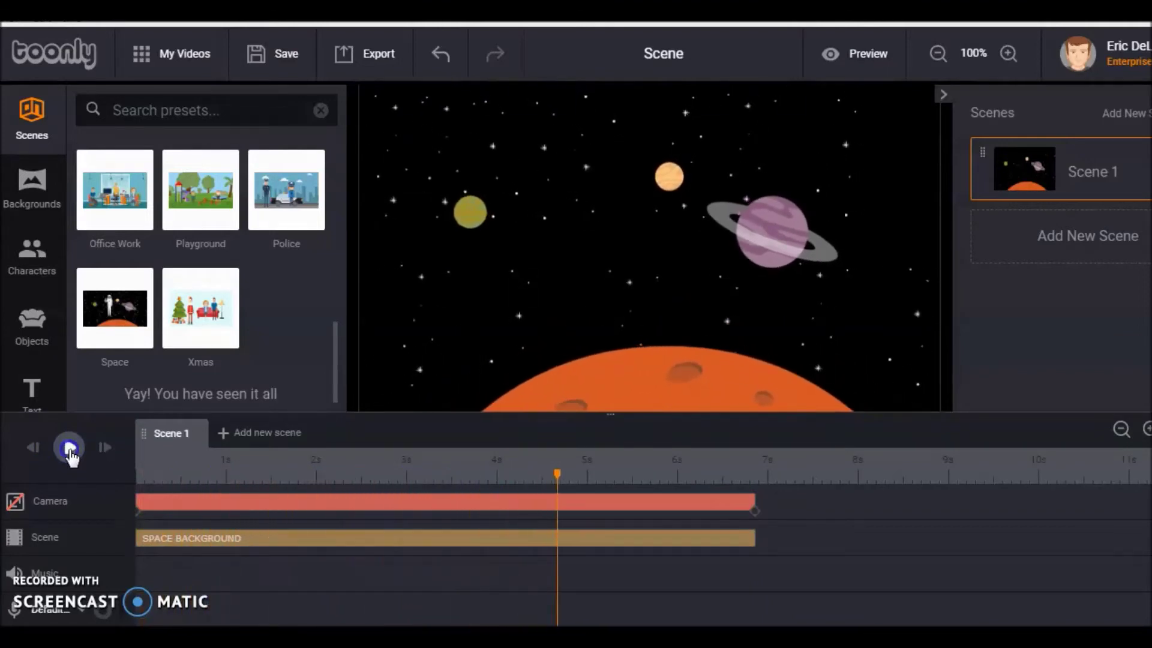
{"action": "left_click", "coordinate": [181, 541]}
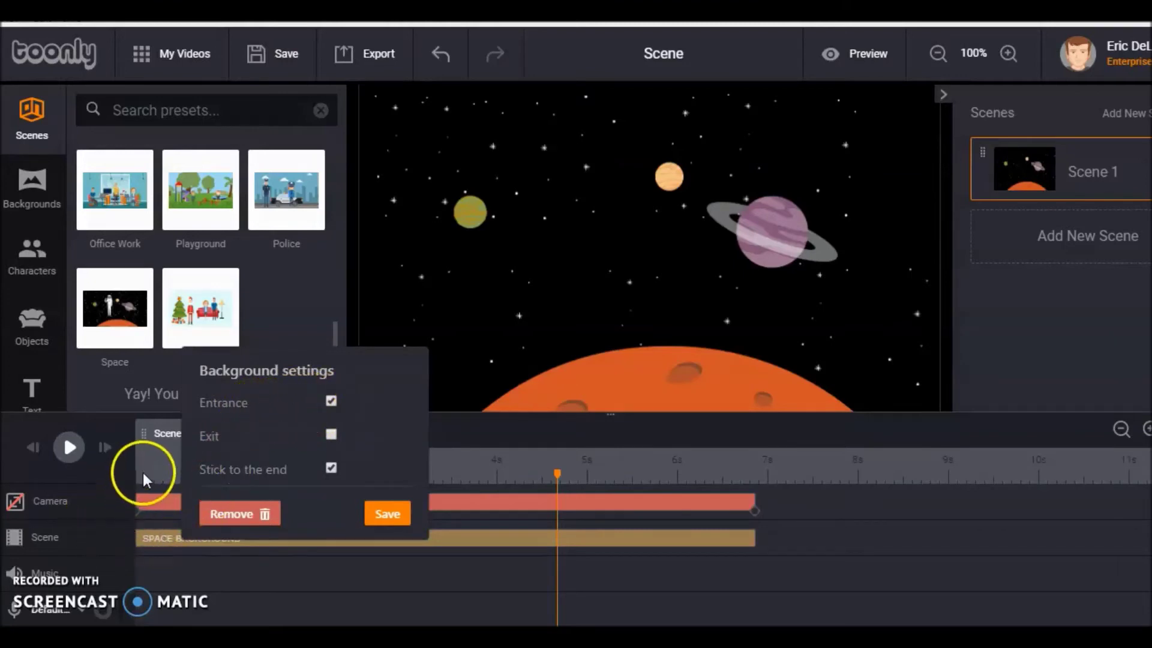
{"action": "left_click", "coordinate": [69, 447]}
{"action": "left_click", "coordinate": [69, 447]}
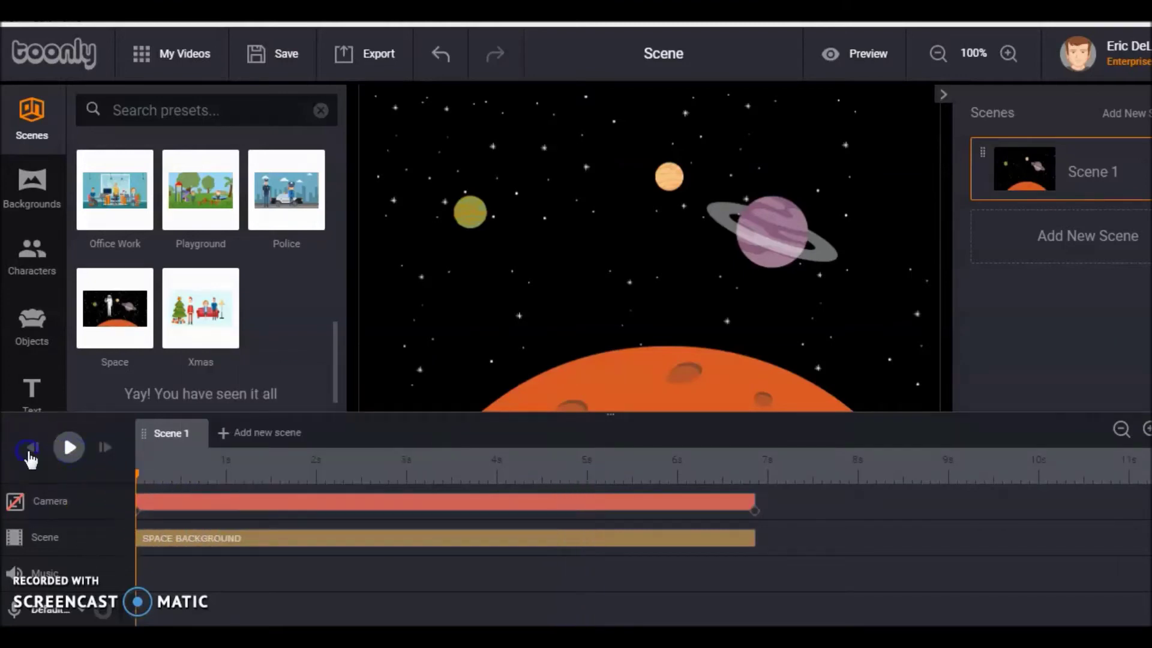
{"action": "left_click", "coordinate": [69, 447]}
{"action": "left_click", "coordinate": [69, 447]}
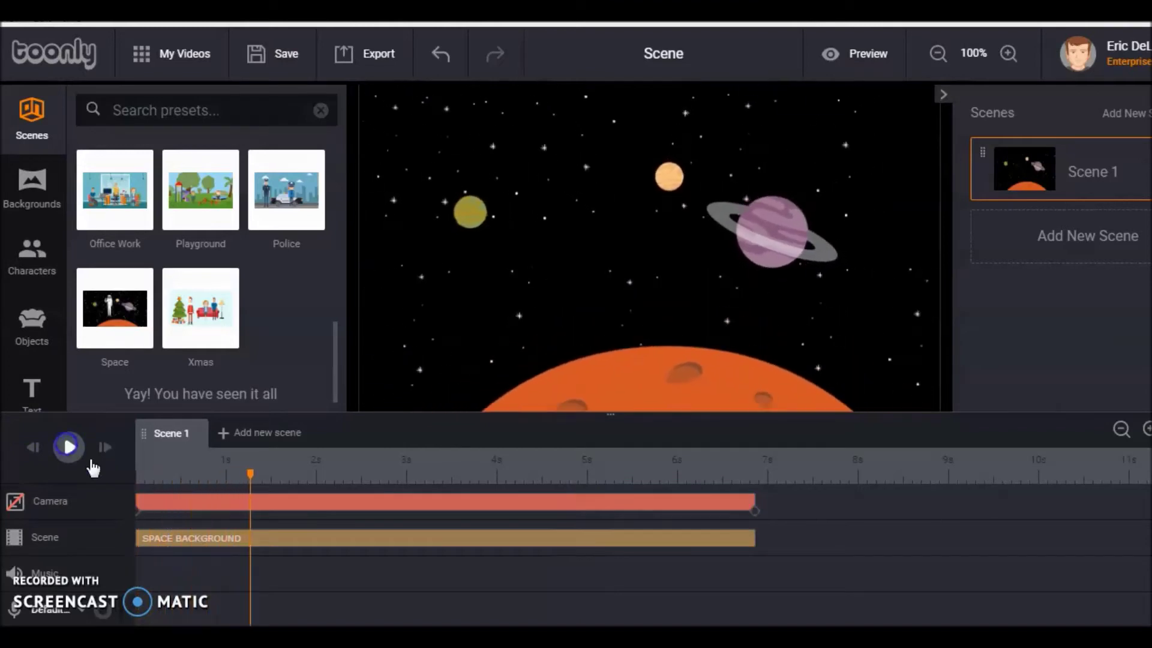
Turn off the Entrance option for the space background and save its settings.
{"action": "left_click", "coordinate": [186, 540]}
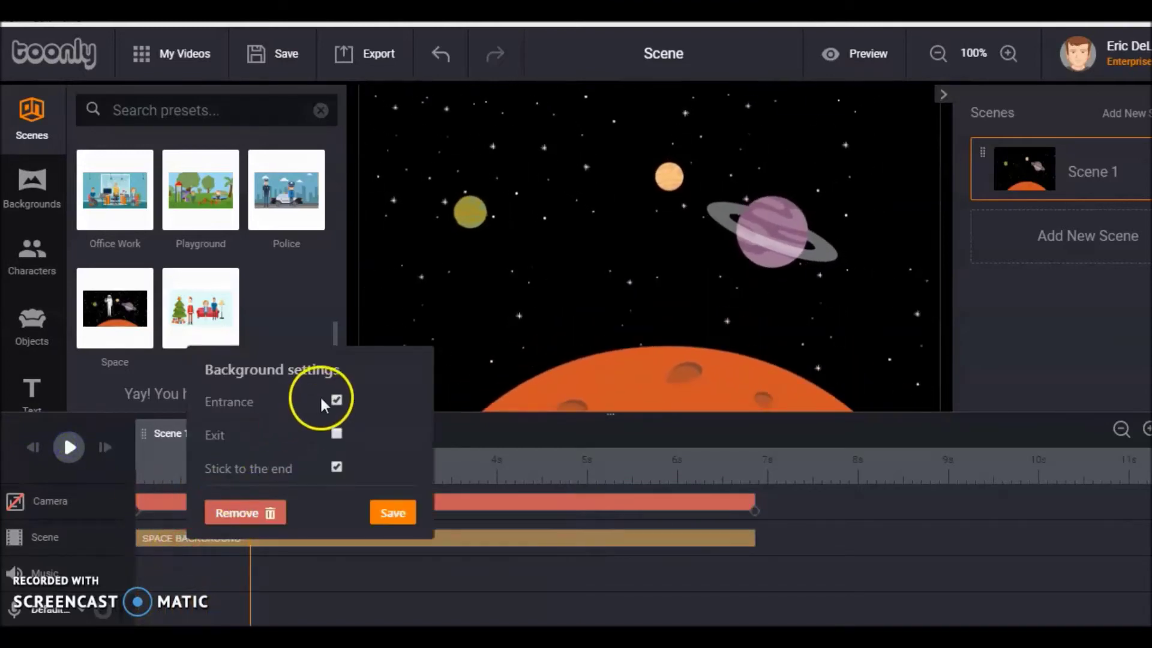
{"action": "left_click", "coordinate": [336, 400]}
{"action": "left_click", "coordinate": [155, 540]}
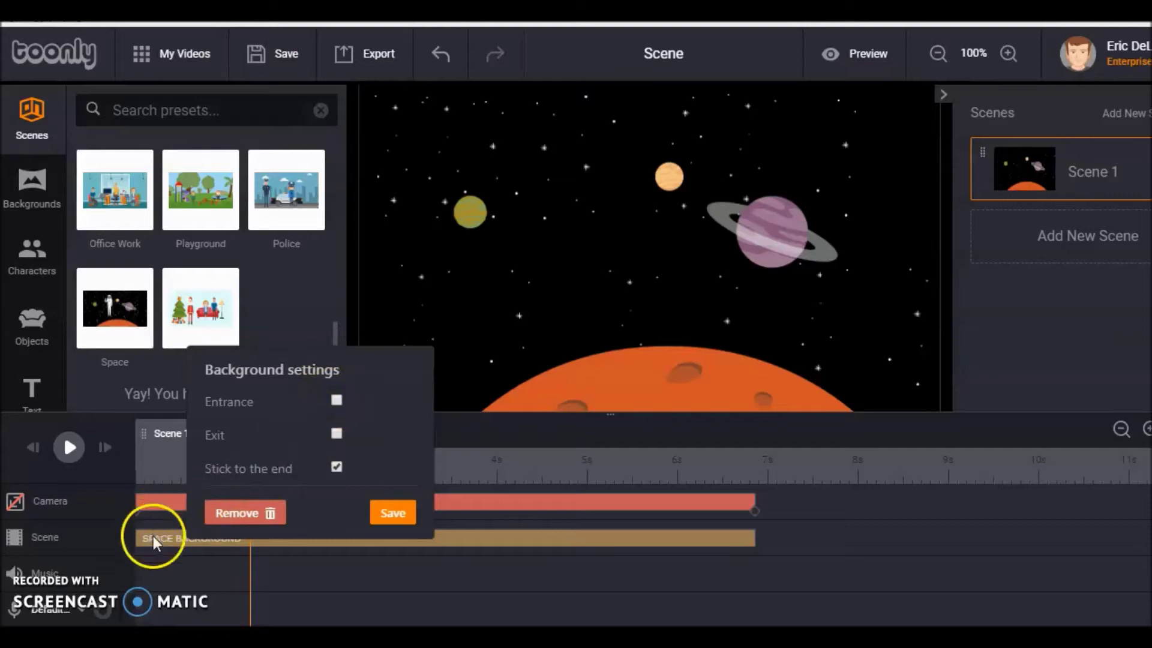
{"action": "left_click", "coordinate": [383, 513]}
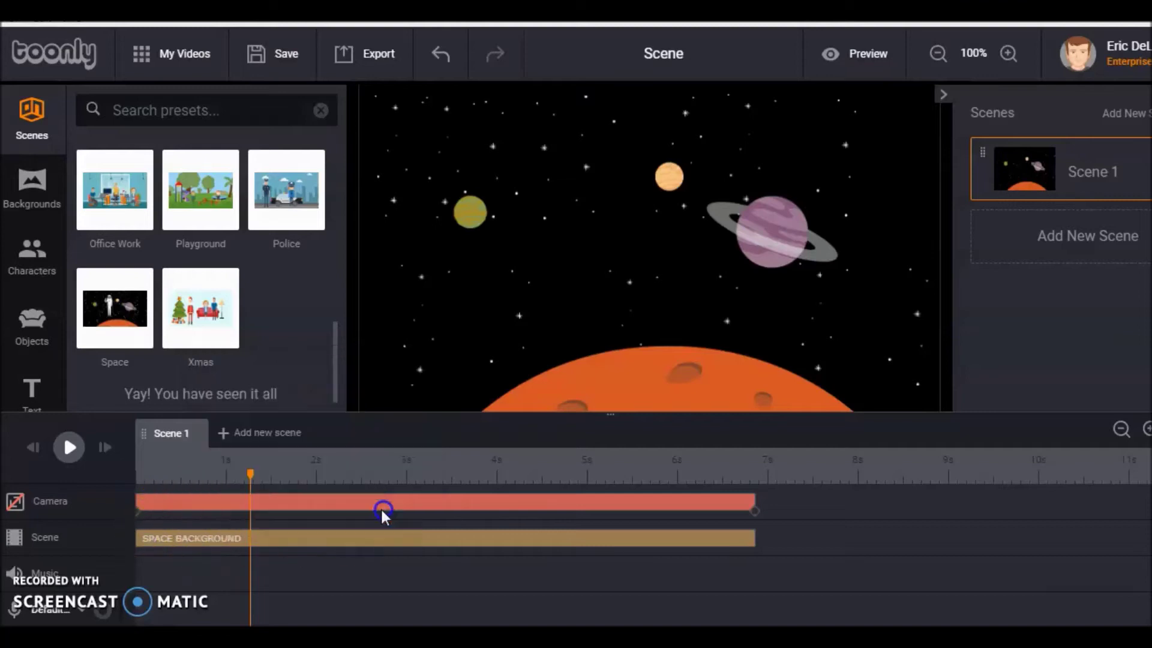
Replay the scene from the start and recheck the space background's entrance and exit settings.
{"action": "left_click", "coordinate": [33, 447]}
{"action": "left_click", "coordinate": [70, 449]}
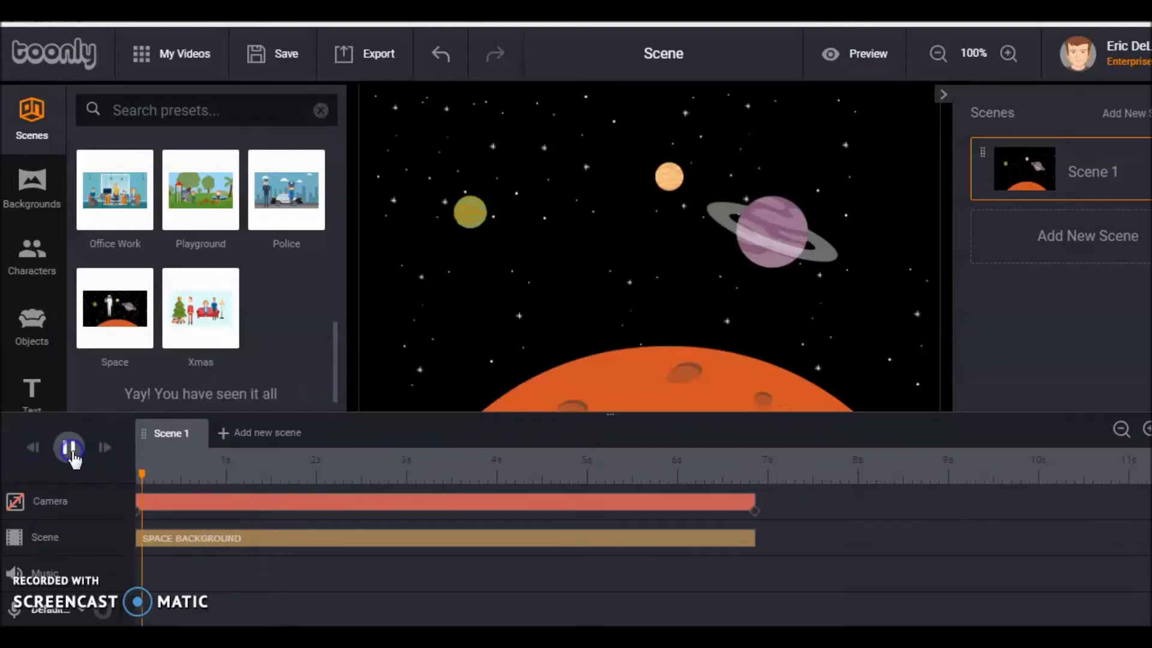
{"action": "left_click", "coordinate": [70, 447]}
{"action": "left_click", "coordinate": [175, 543]}
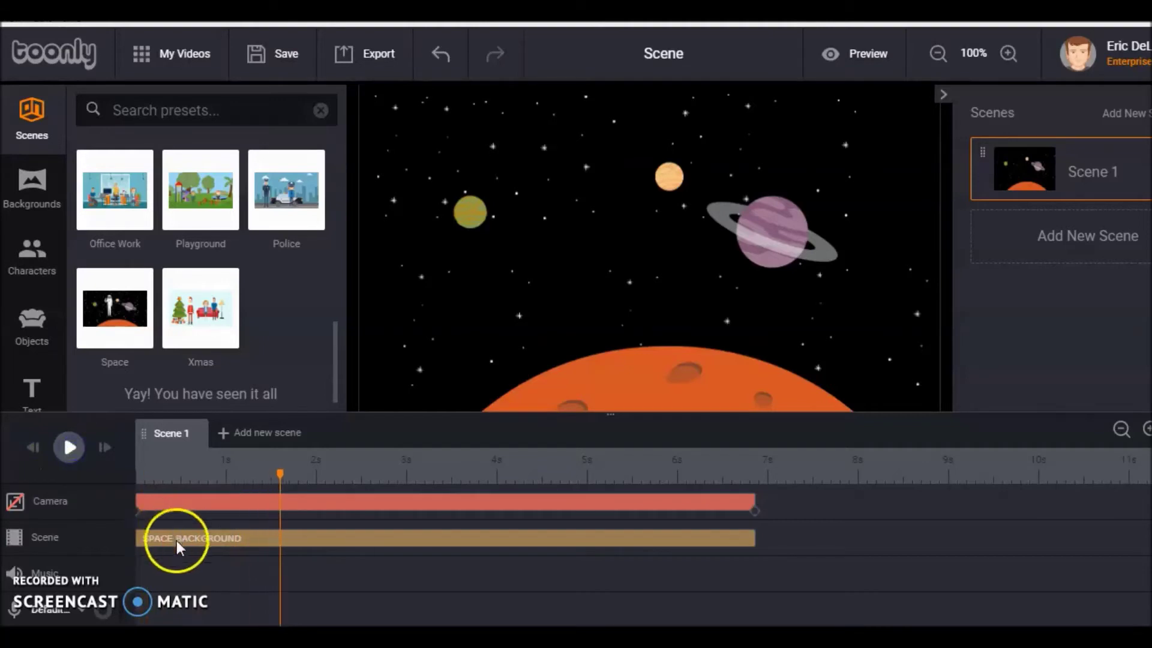
{"action": "left_click", "coordinate": [177, 538]}
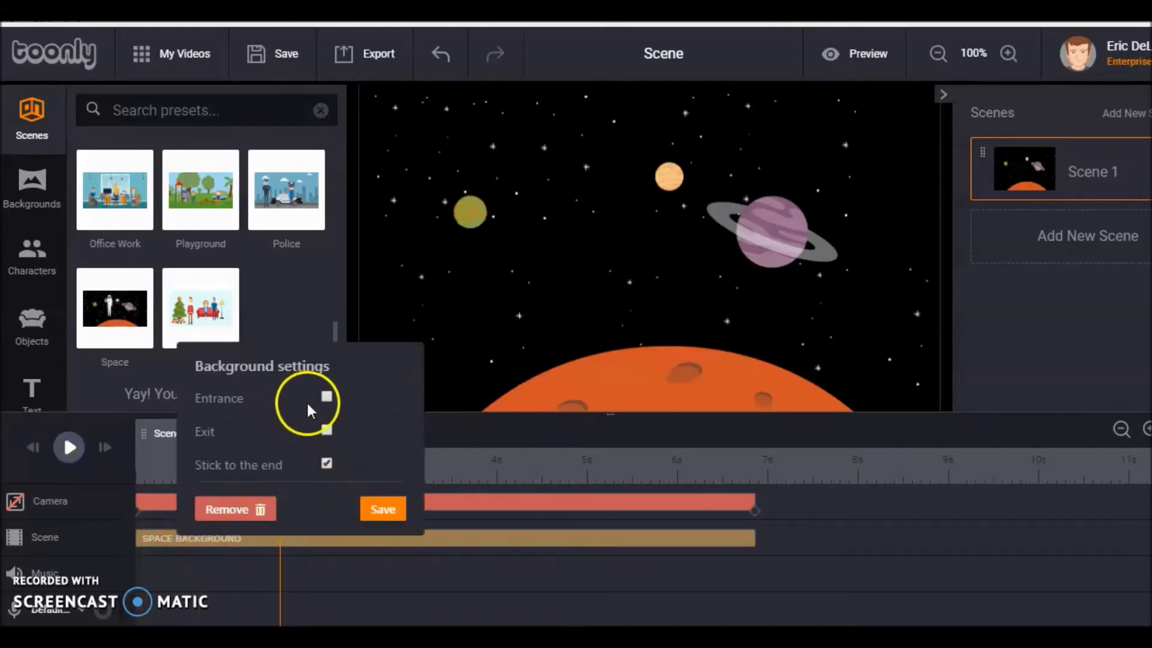
{"action": "left_click", "coordinate": [75, 462]}
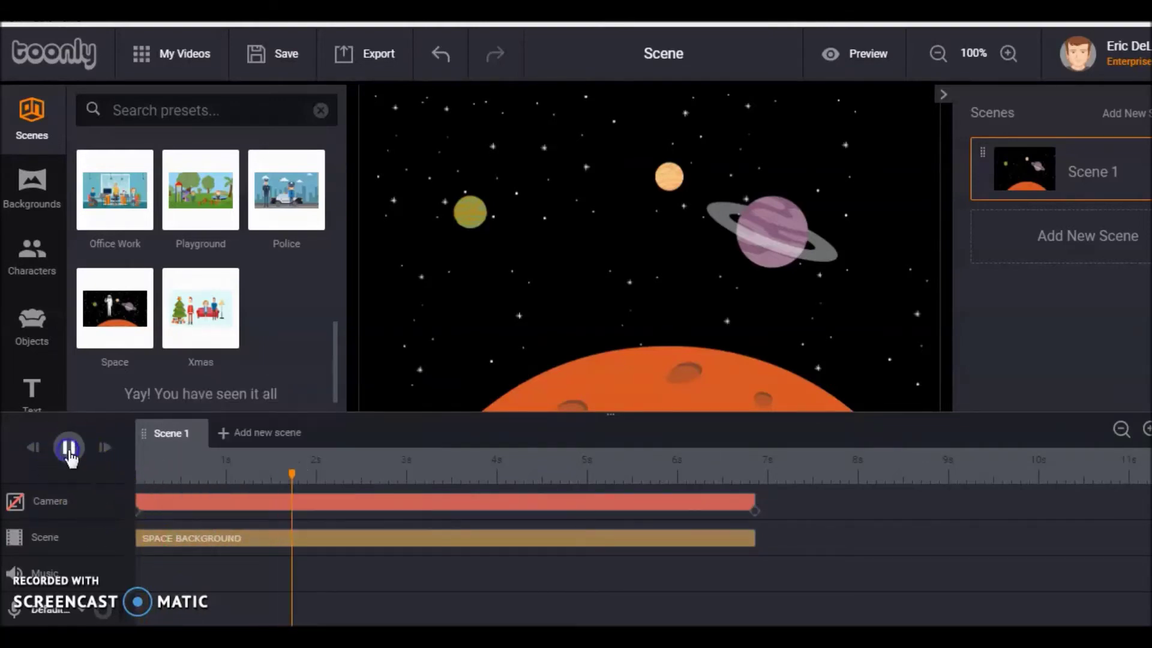
{"action": "left_click", "coordinate": [69, 447]}
Place the African American Girl 2 character on the orange planet and move her Idle clip to start at about 1 s.
{"action": "left_click", "coordinate": [46, 254]}
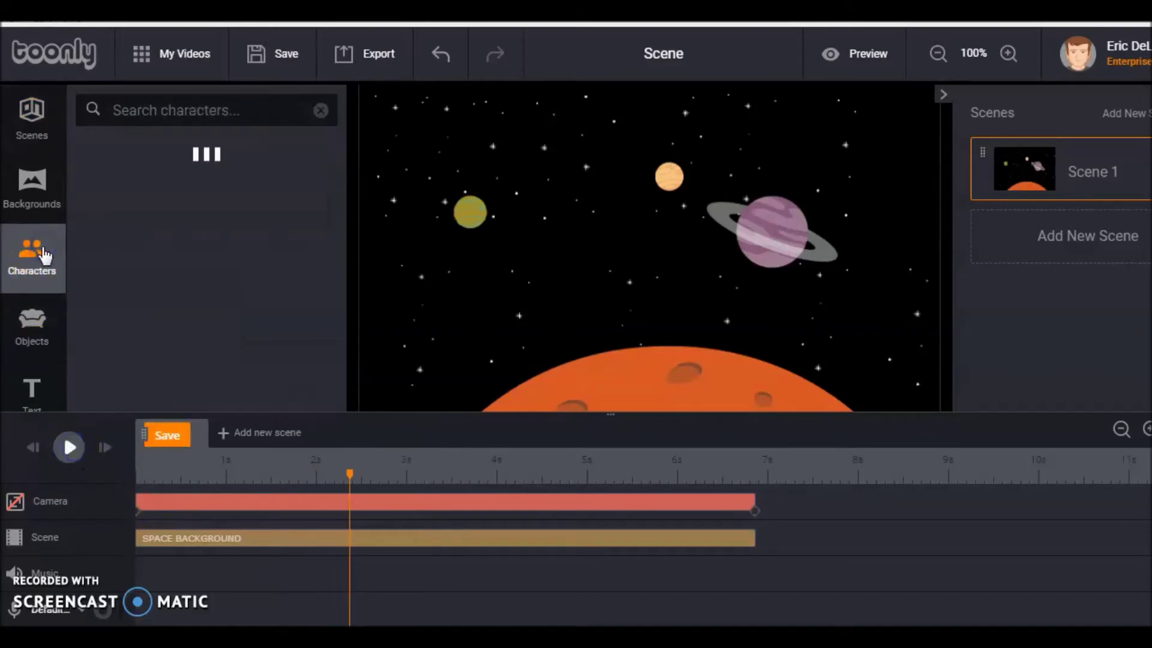
{"action": "left_click_drag", "start_coordinate": [198, 321], "coordinate": [585, 332]}
{"action": "left_click_drag", "start_coordinate": [654, 325], "coordinate": [654, 321]}
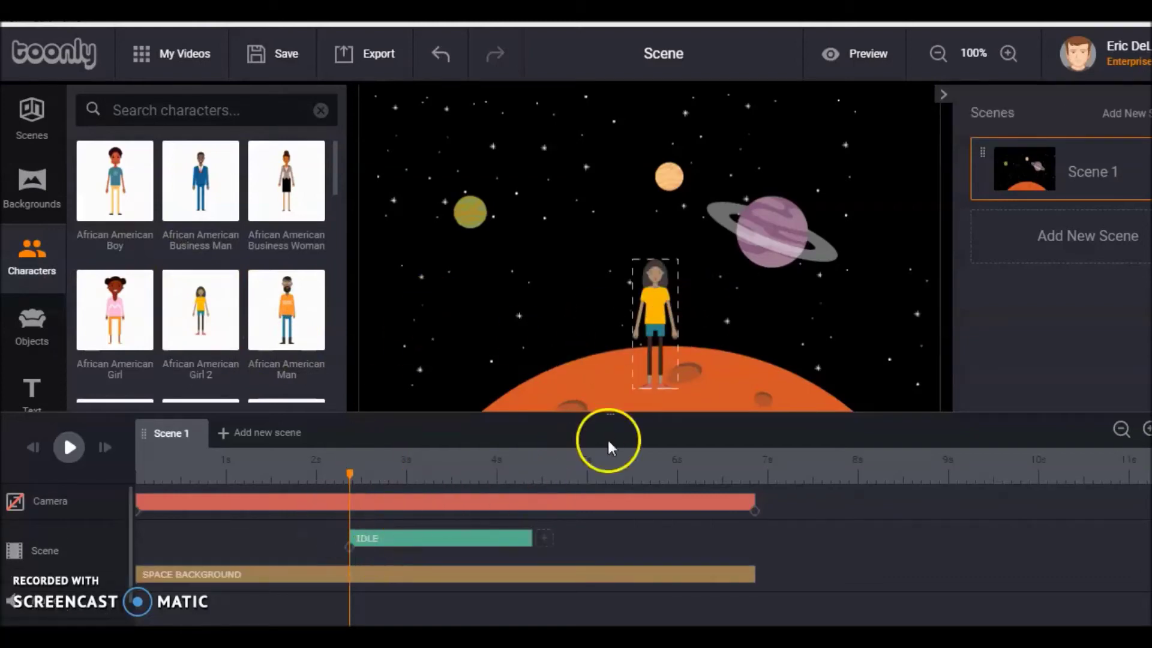
{"action": "left_click", "coordinate": [390, 545]}
{"action": "left_click_drag", "start_coordinate": [390, 545], "coordinate": [275, 537]}
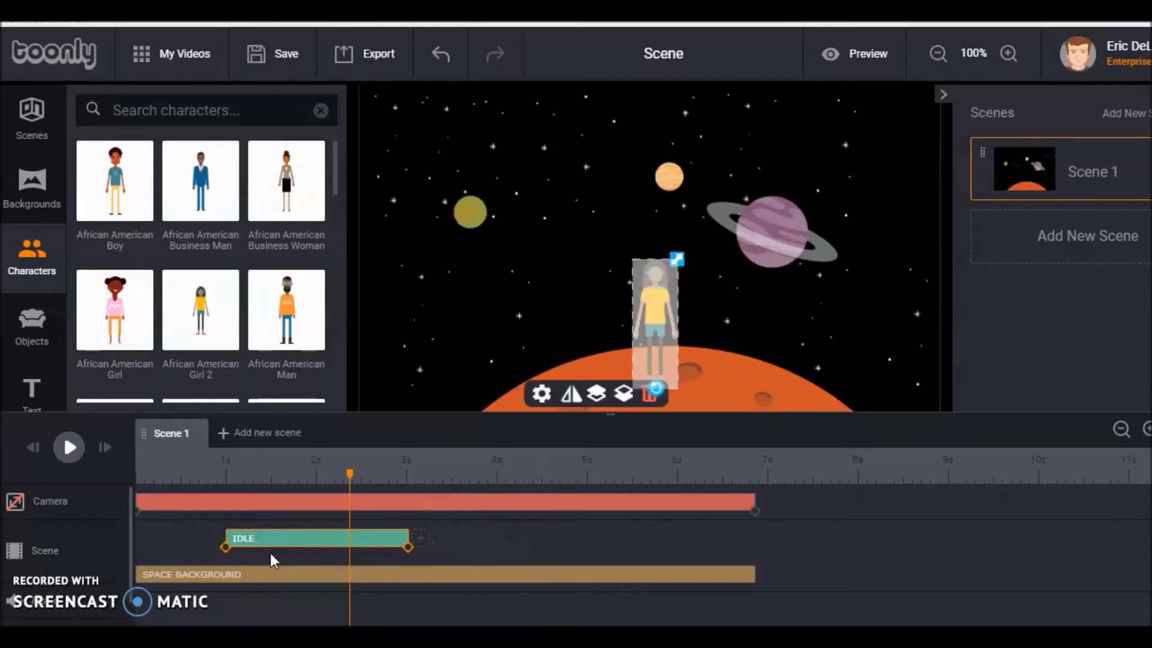
Play Scene 1 from the start to check when the girl appears, and select her Idle clip.
{"action": "left_click", "coordinate": [37, 450]}
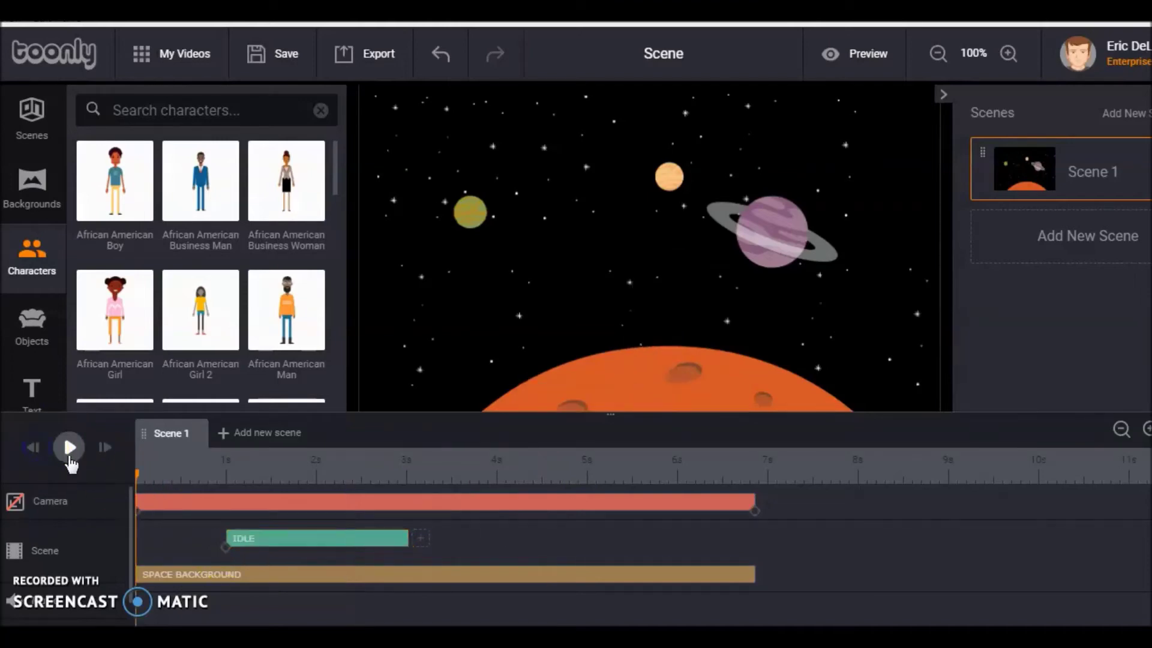
{"action": "left_click", "coordinate": [69, 447]}
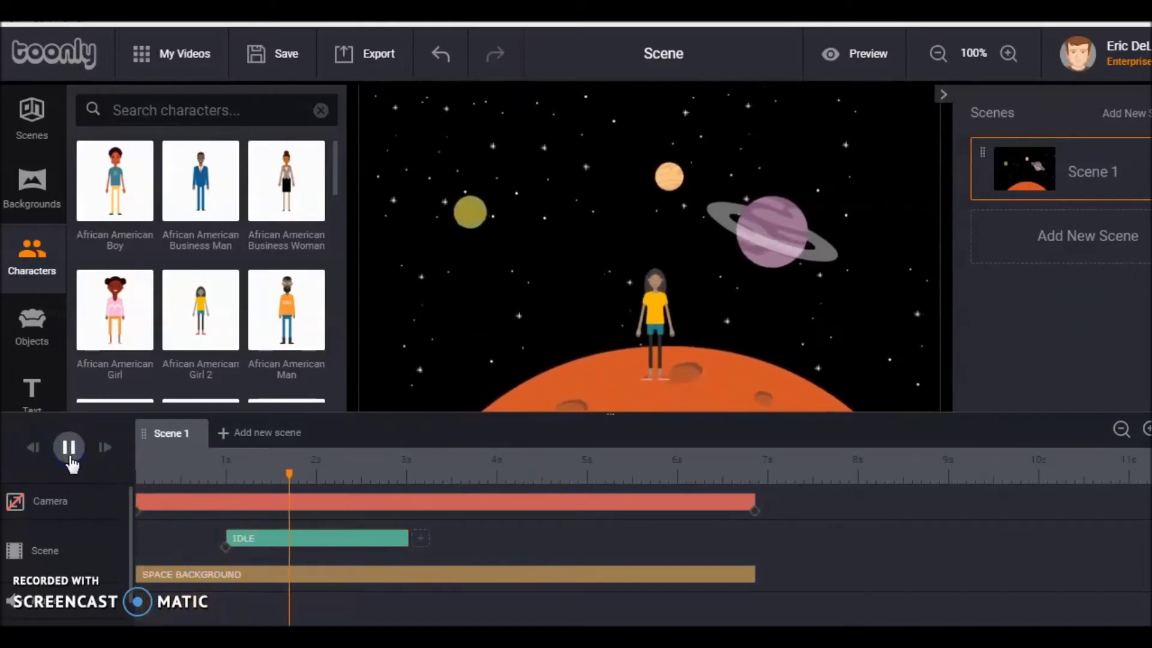
{"action": "left_click", "coordinate": [69, 447]}
{"action": "left_click", "coordinate": [284, 540]}
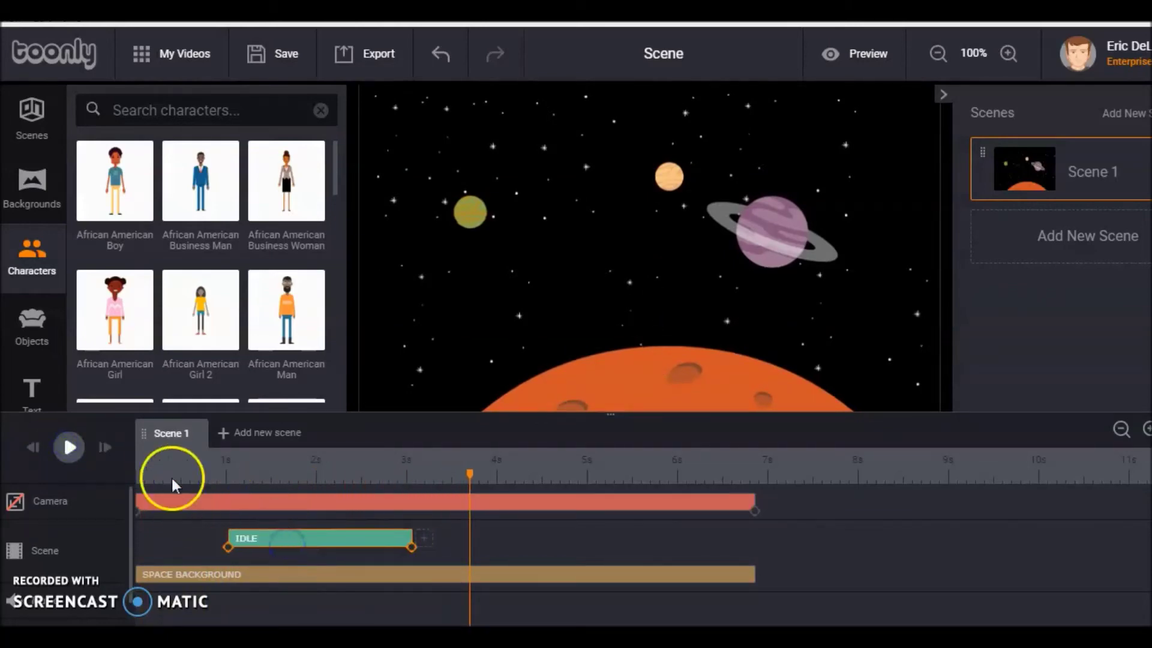
Add a second scene built from the Adventure preset and play it back.
{"action": "left_click", "coordinate": [36, 117]}
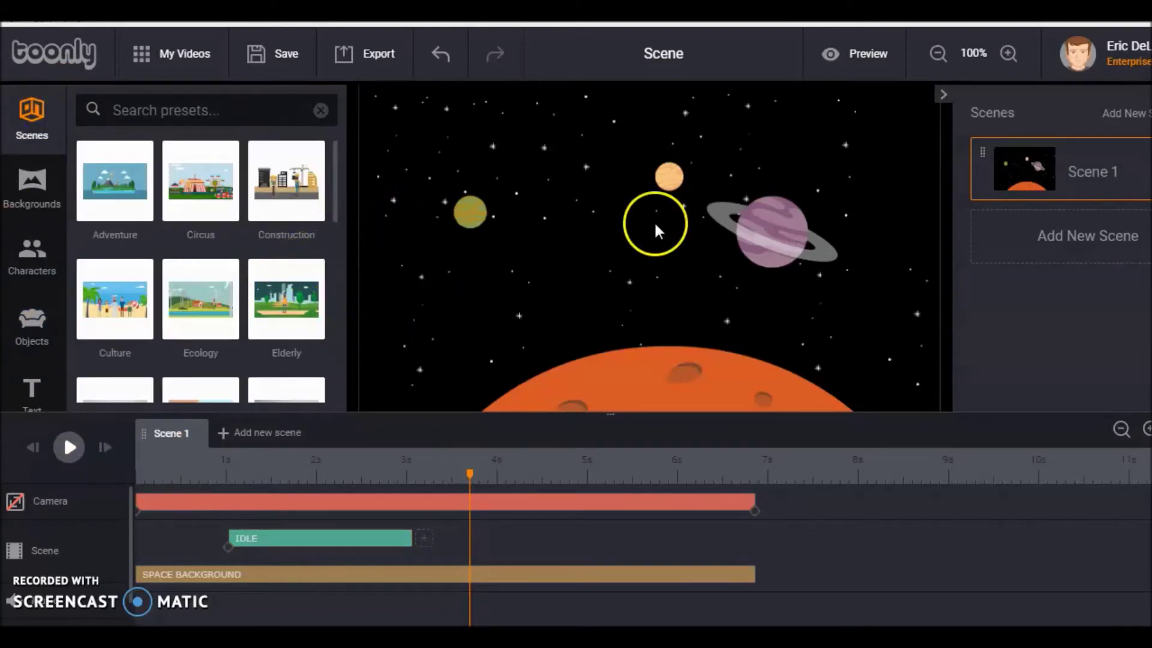
{"action": "left_click", "coordinate": [1072, 232]}
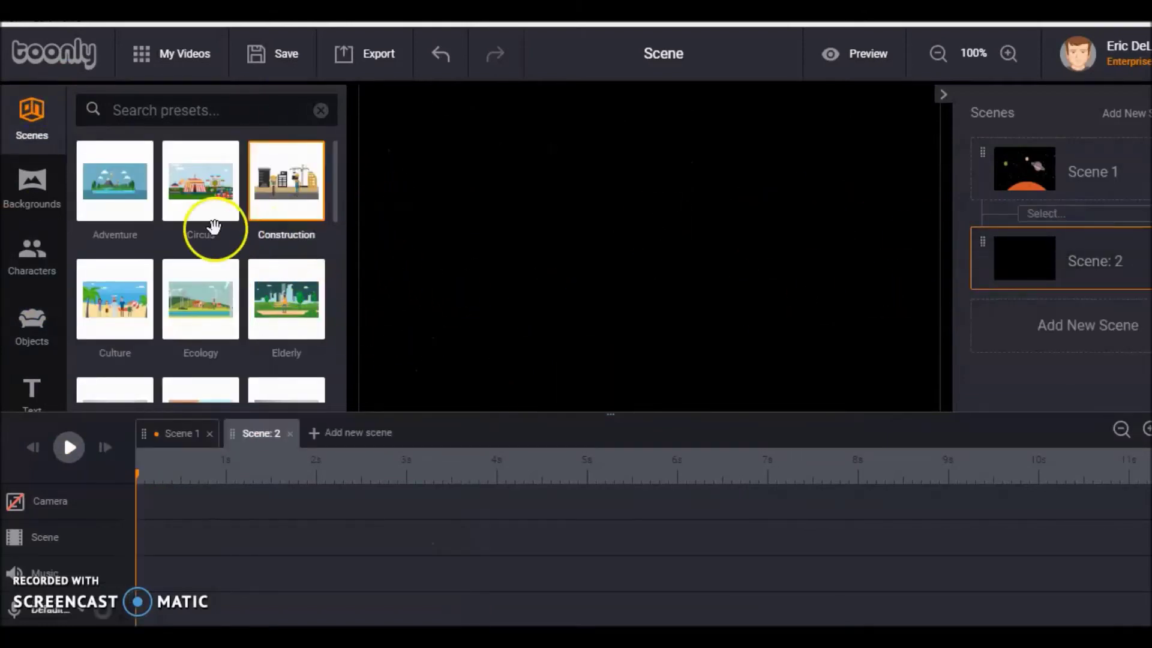
{"action": "left_click_drag", "start_coordinate": [112, 180], "coordinate": [660, 258]}
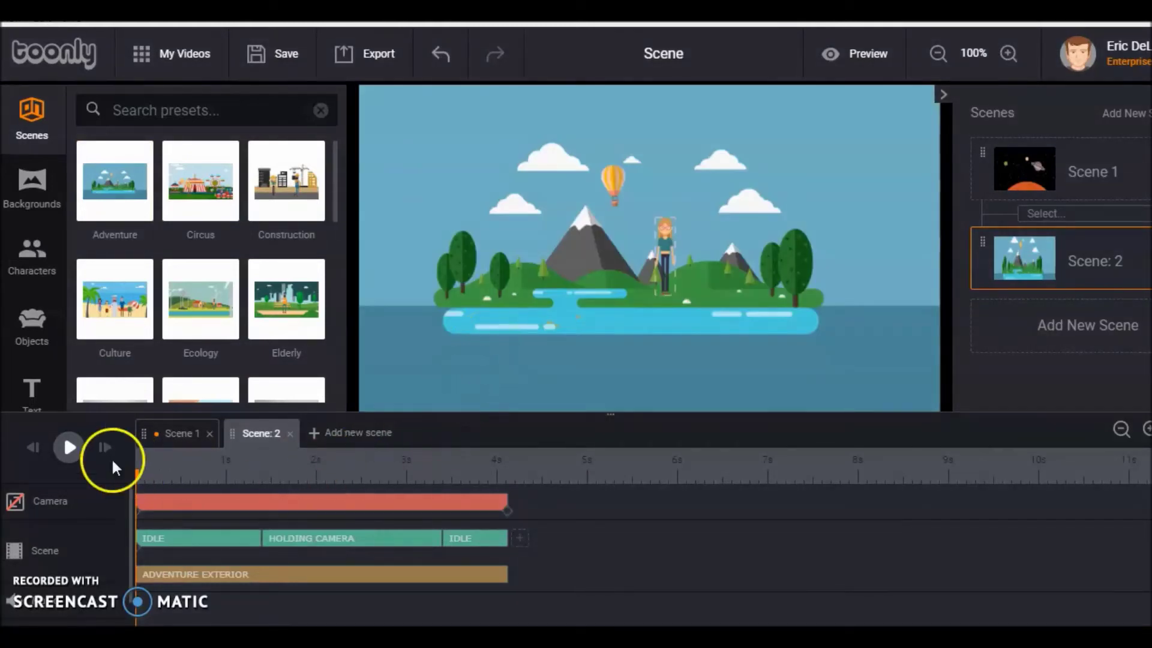
{"action": "left_click", "coordinate": [67, 447]}
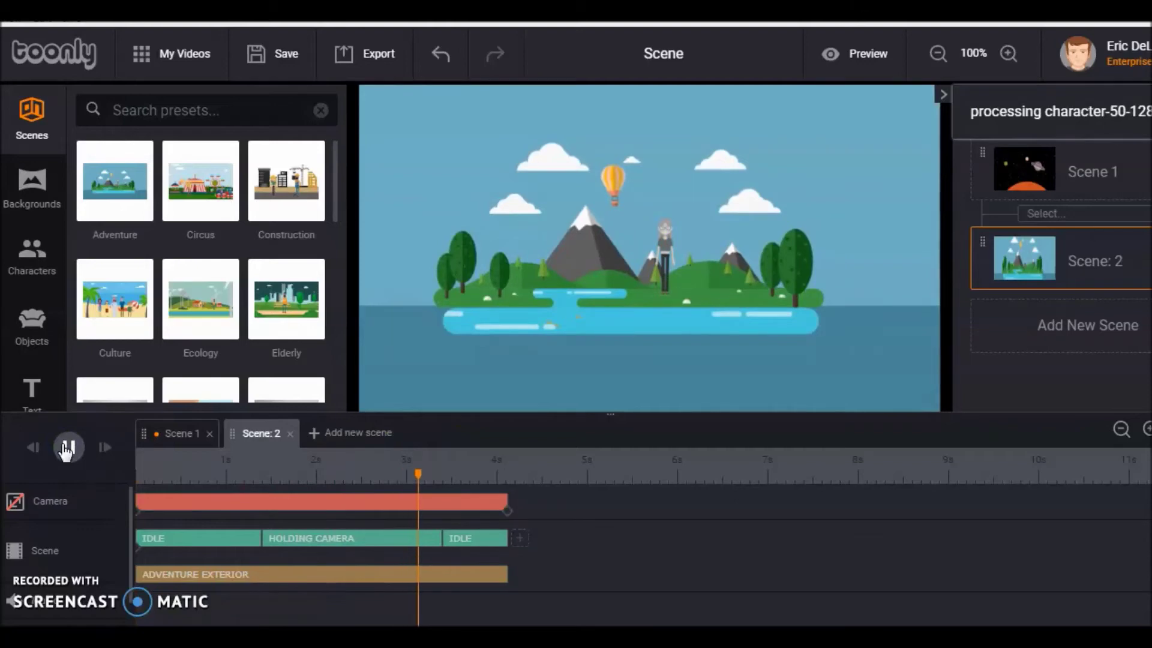
{"action": "left_click", "coordinate": [718, 146]}
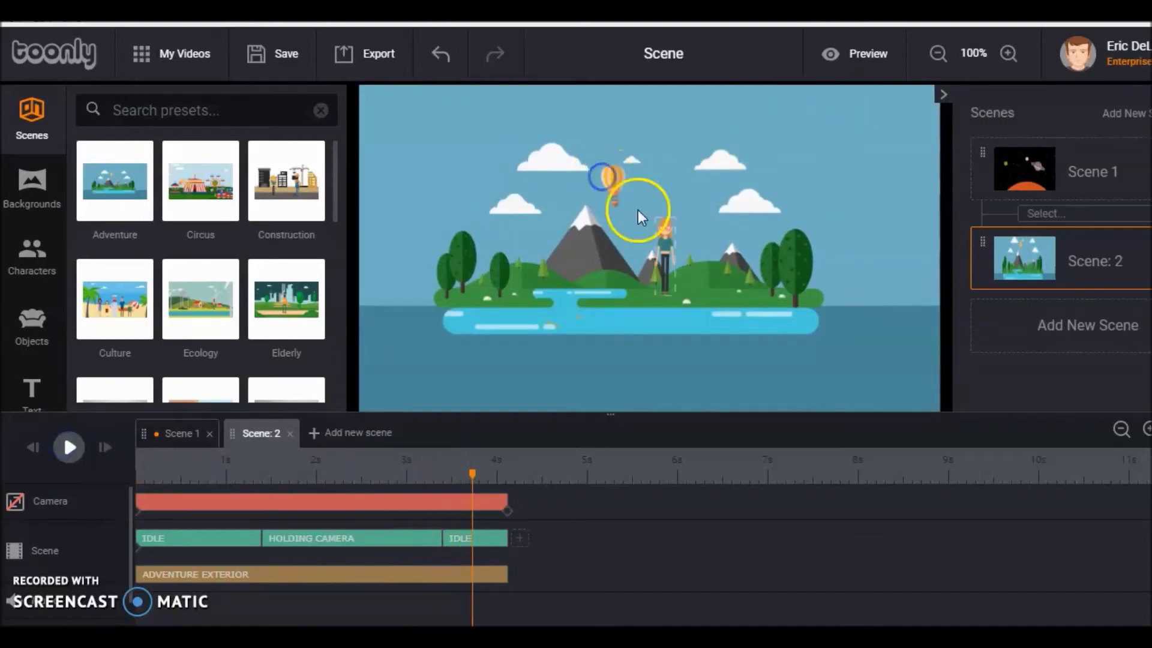
Enlarge the woman on the island to about twice her height, reposition her, and replay the scene from the start.
{"action": "left_click", "coordinate": [664, 269]}
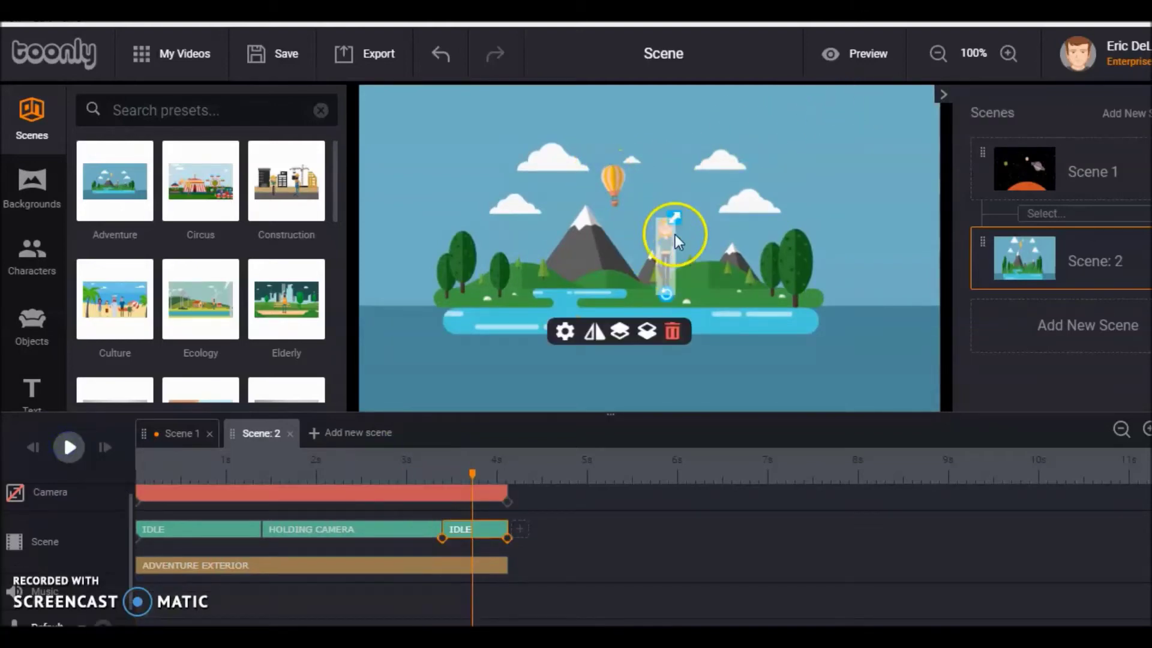
{"action": "left_click_drag", "start_coordinate": [674, 217], "coordinate": [730, 201]}
{"action": "left_click_drag", "start_coordinate": [664, 239], "coordinate": [668, 211]}
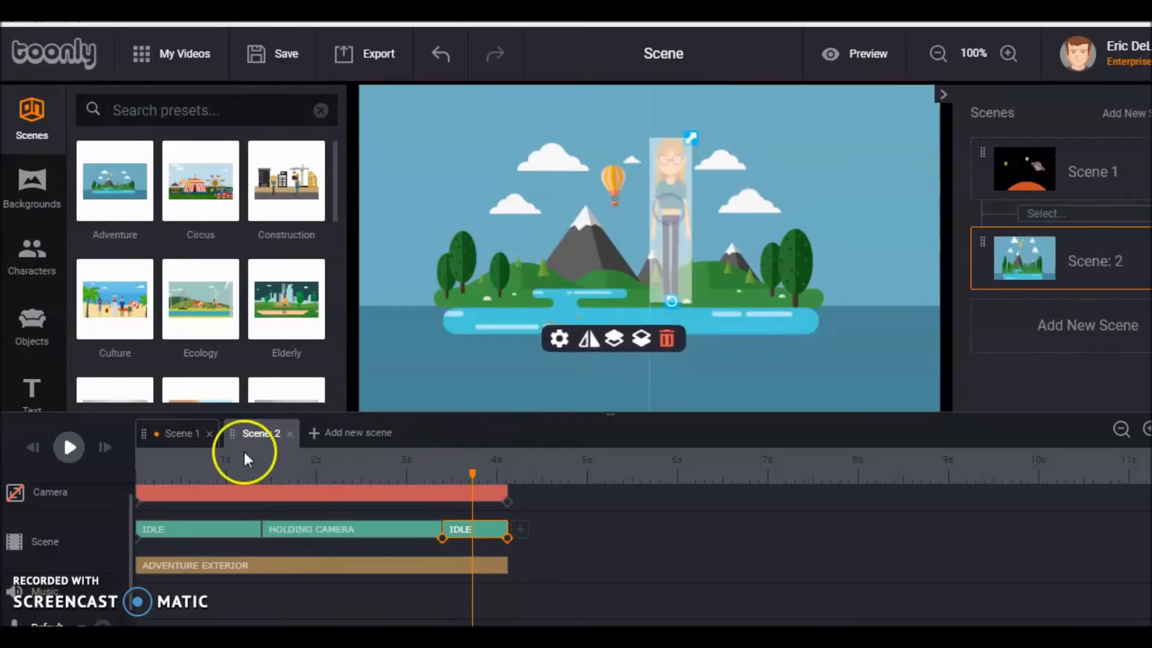
{"action": "left_click", "coordinate": [33, 449]}
{"action": "left_click", "coordinate": [79, 459]}
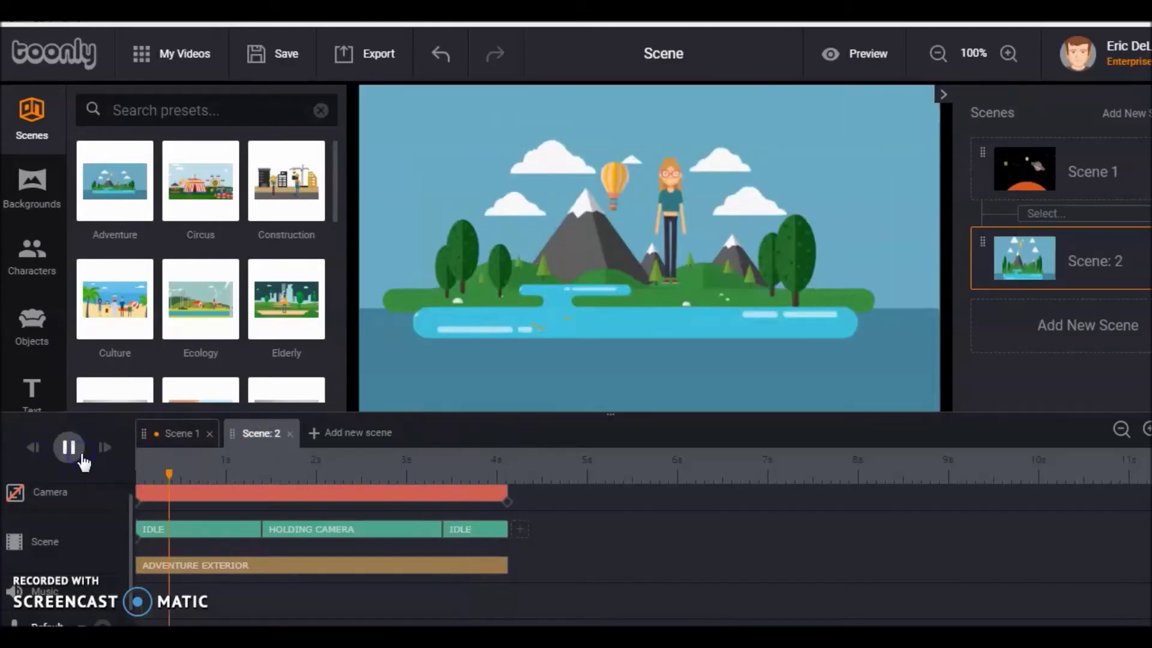
Change the animation type of the woman's Holding Camera clip to Holding a mobile and save the settings.
{"action": "left_click", "coordinate": [351, 533]}
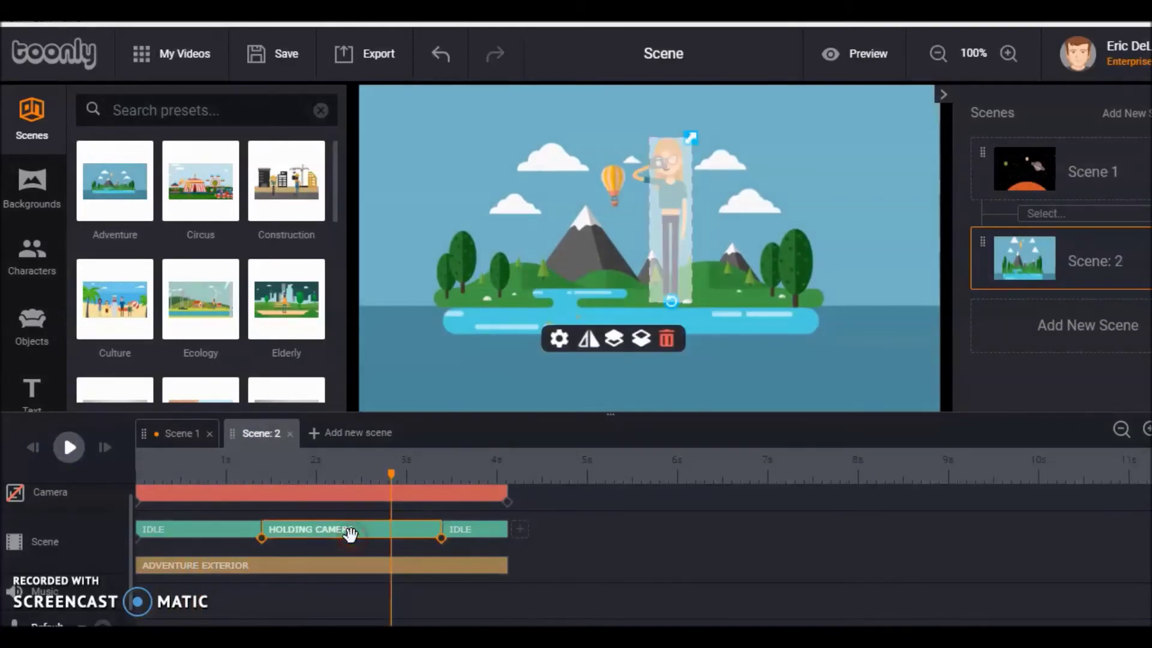
{"action": "double_click", "coordinate": [350, 533]}
{"action": "left_click", "coordinate": [516, 274]}
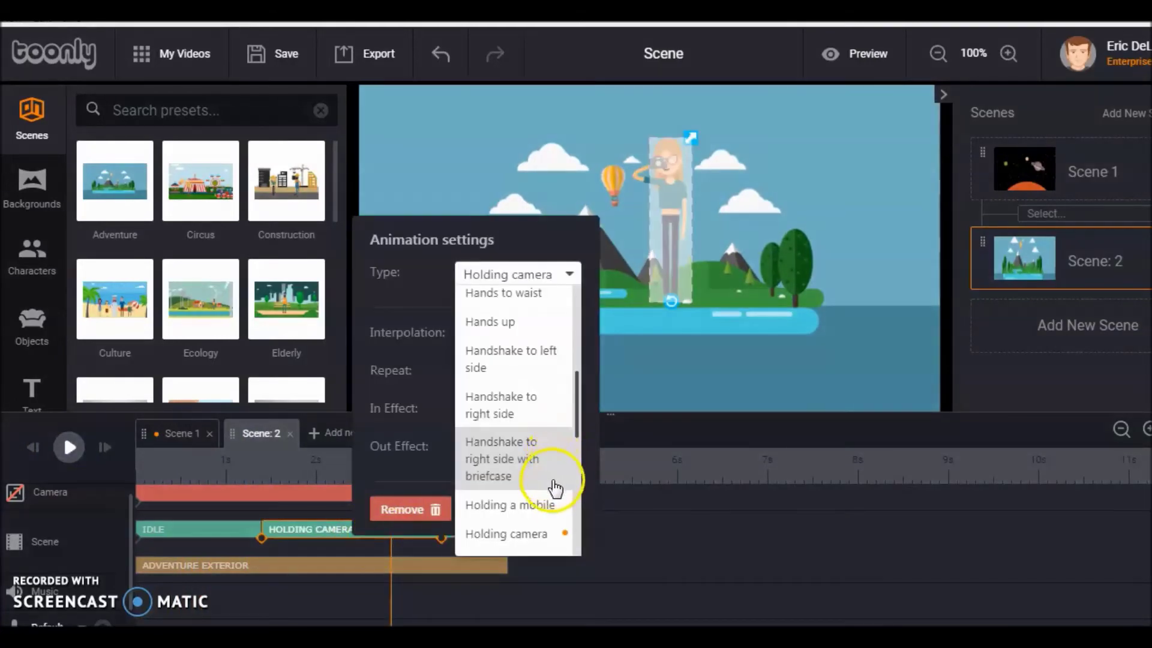
{"action": "left_click", "coordinate": [530, 509]}
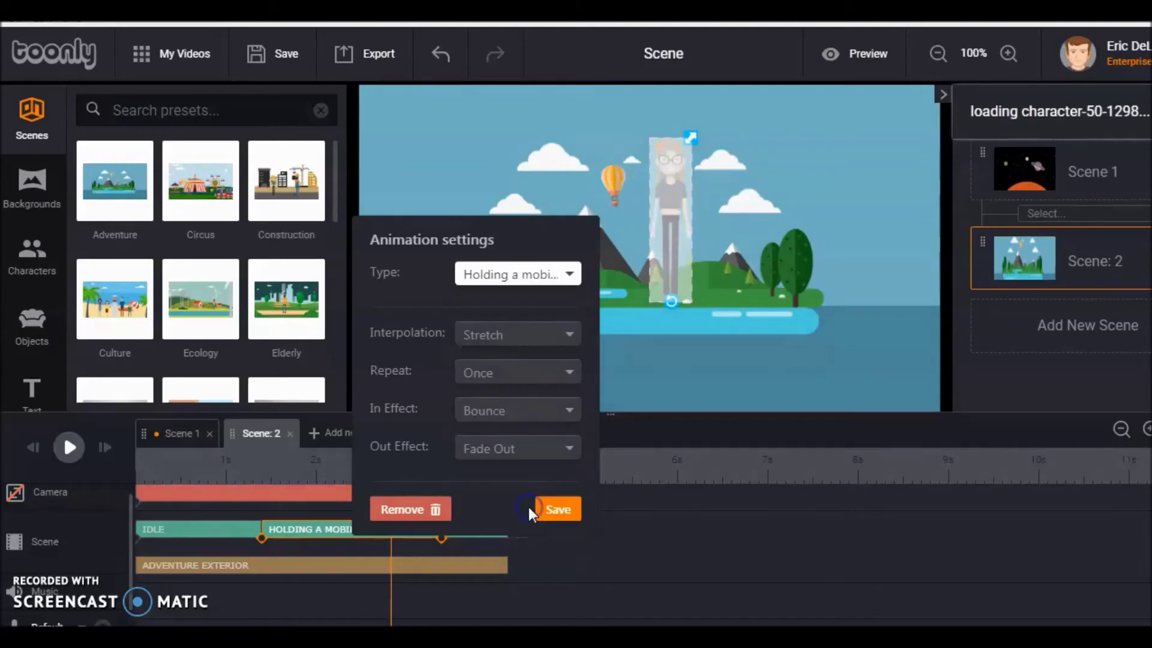
{"action": "left_click", "coordinate": [562, 506]}
Play back the Adventure scene to review the woman's Holding a mobile animation.
{"action": "left_click", "coordinate": [67, 447]}
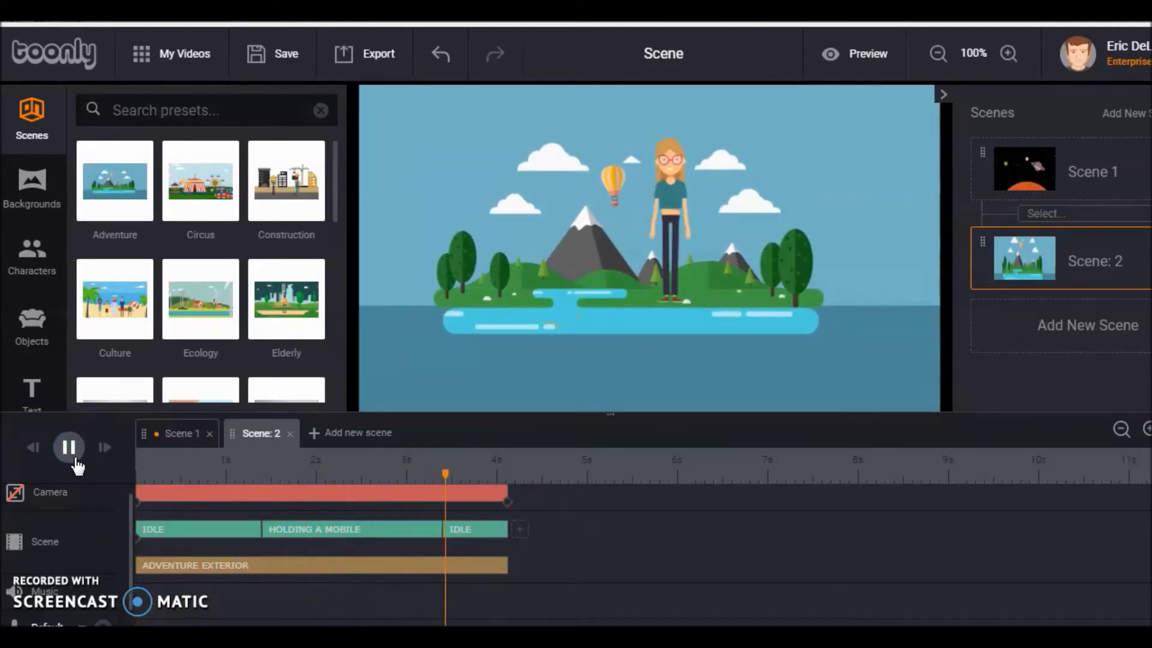
{"action": "left_click", "coordinate": [70, 447]}
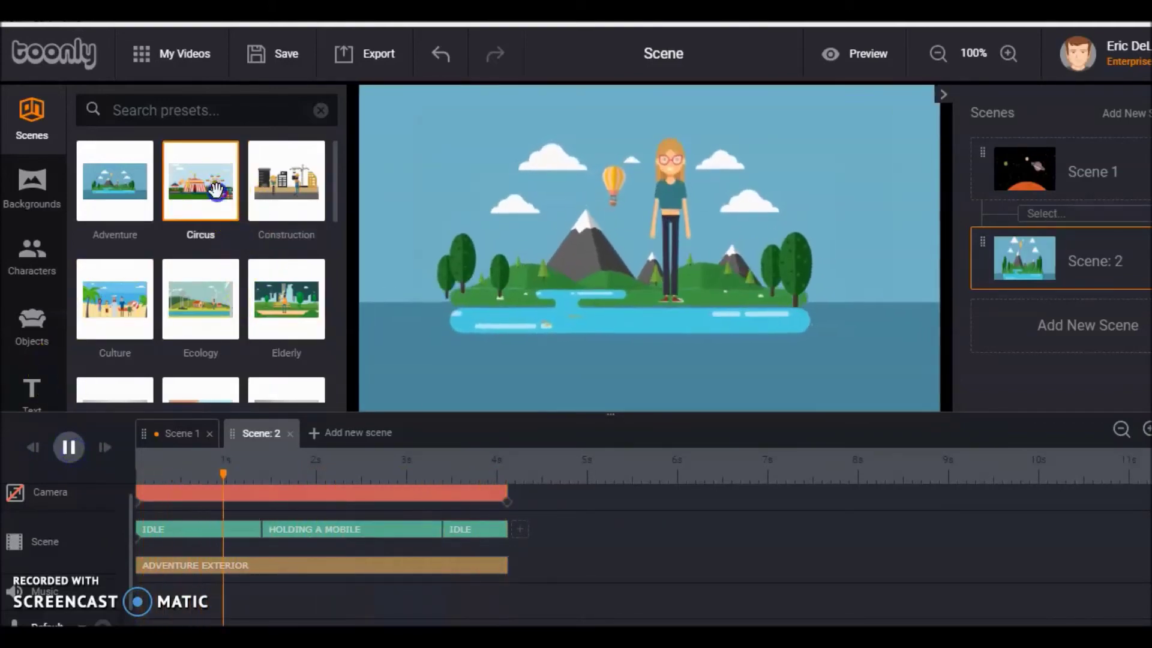
{"action": "left_click", "coordinate": [70, 447]}
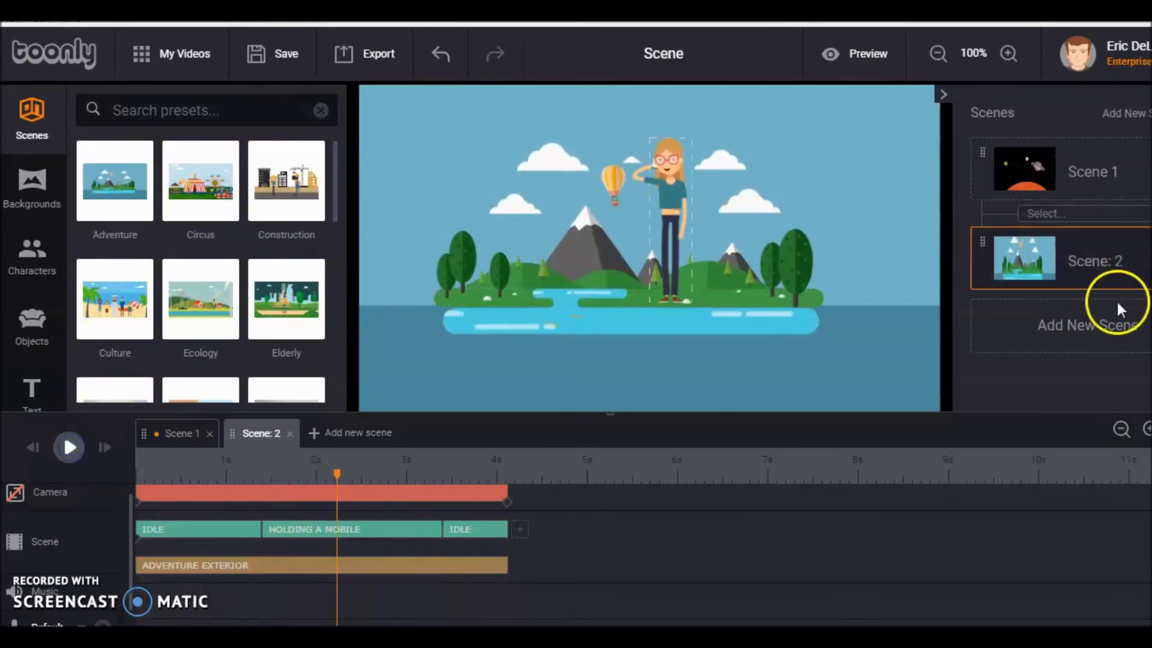
Add a third scene built from the Circus preset and play it from the start.
{"action": "left_click", "coordinate": [1087, 325]}
{"action": "left_click_drag", "start_coordinate": [240, 200], "coordinate": [711, 247]}
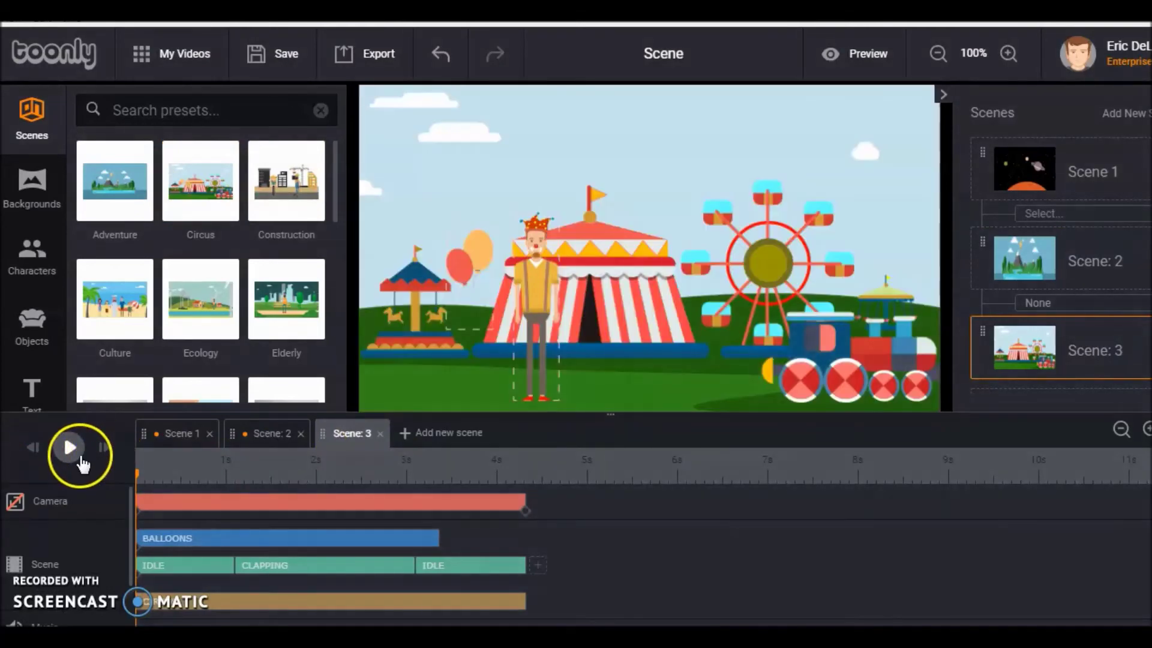
{"action": "left_click", "coordinate": [35, 447]}
{"action": "left_click", "coordinate": [68, 448]}
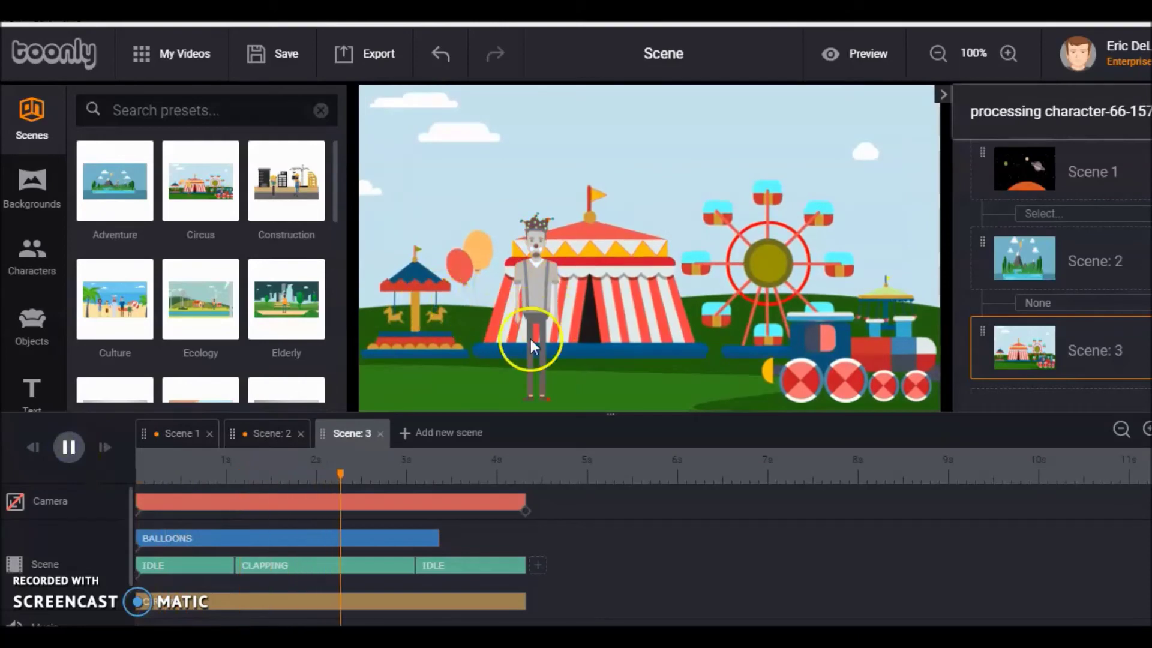
{"action": "left_click", "coordinate": [68, 448]}
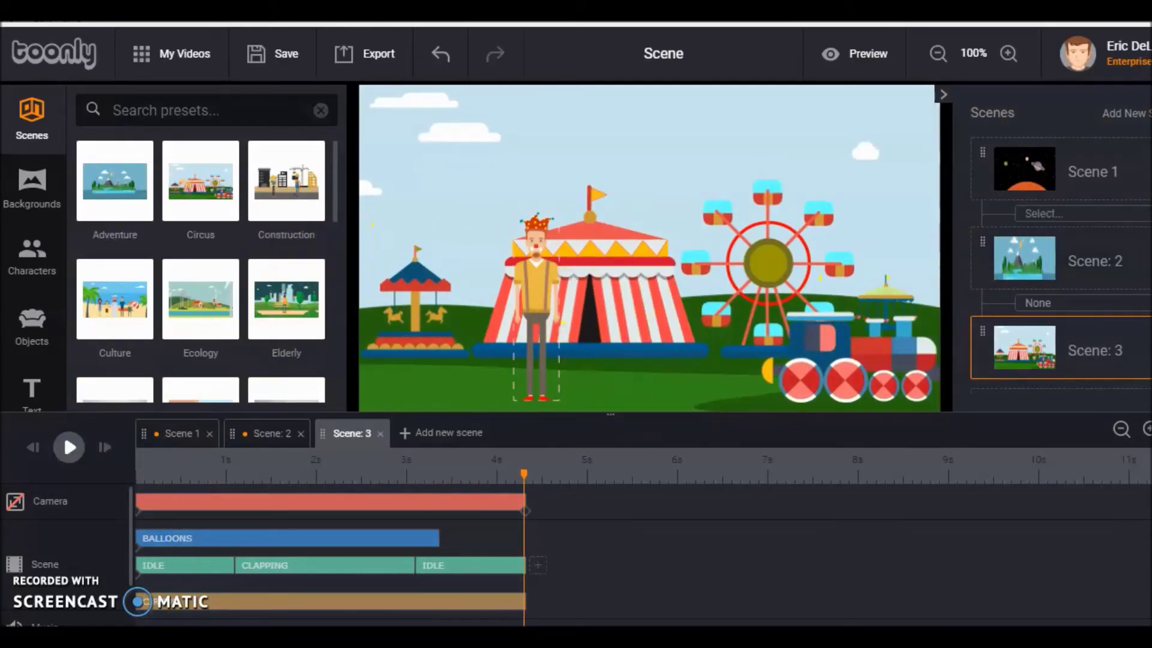
Add a fourth scene after the circus scene and fill it with the Culture preset.
{"action": "scroll", "coordinate": [1060, 264], "scroll_direction": "down", "scroll_amount": 1}
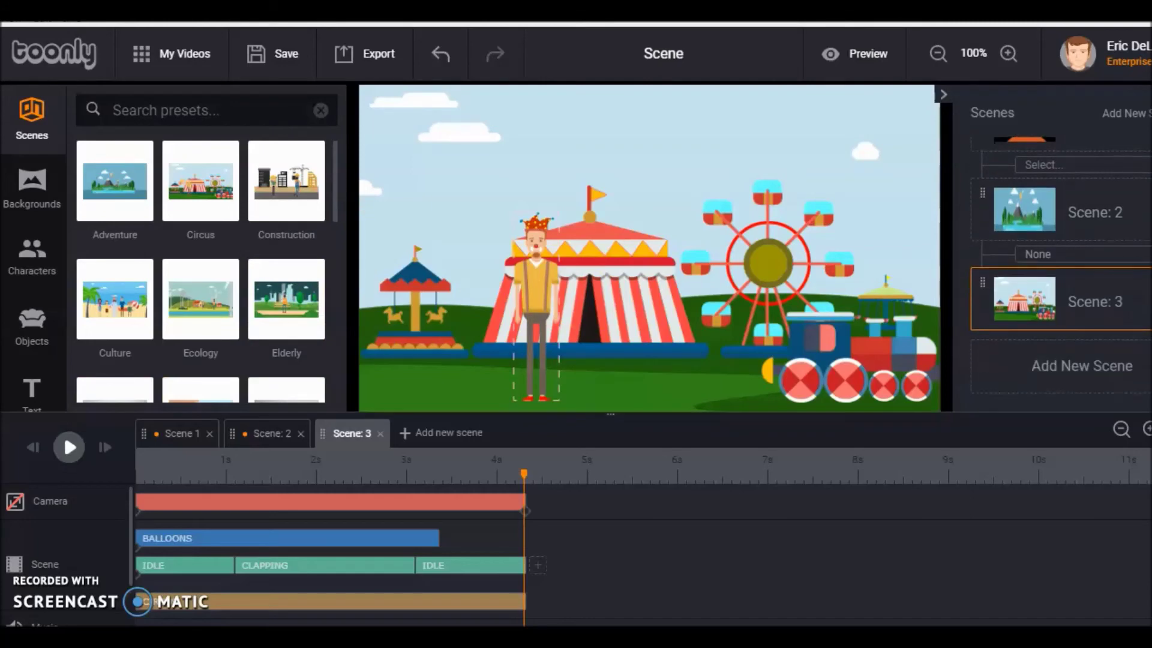
{"action": "left_click", "coordinate": [1080, 387]}
{"action": "left_click_drag", "start_coordinate": [134, 297], "coordinate": [706, 271]}
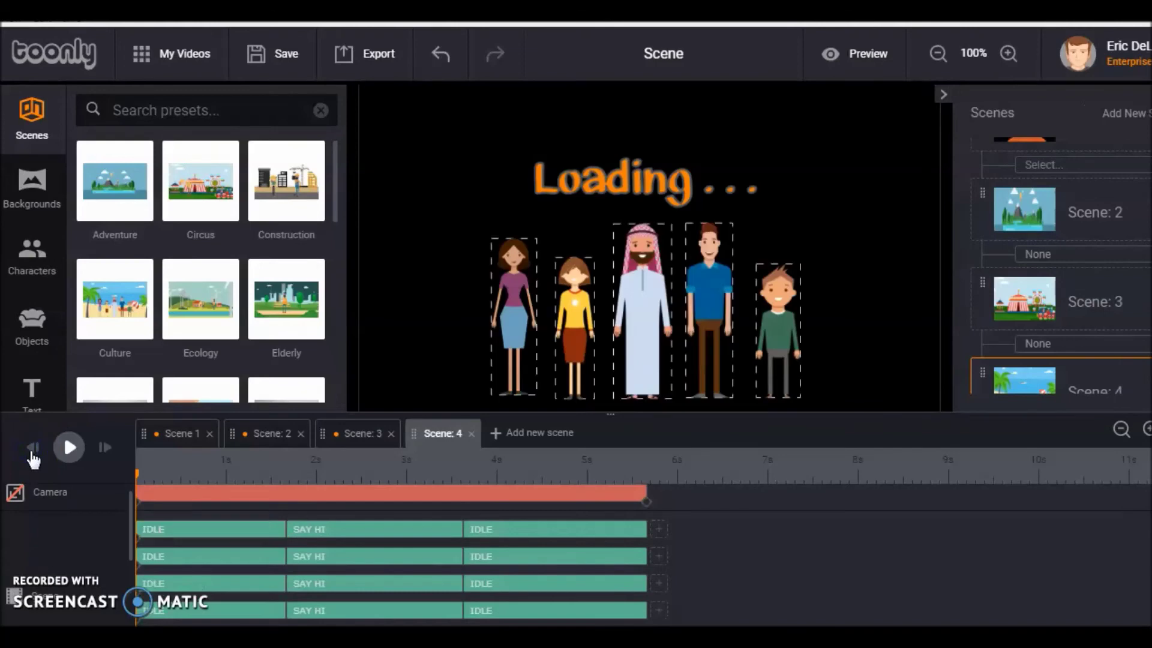
Play back the beach scene from the start to review the five characters' Say Hi animations.
{"action": "left_click", "coordinate": [66, 455]}
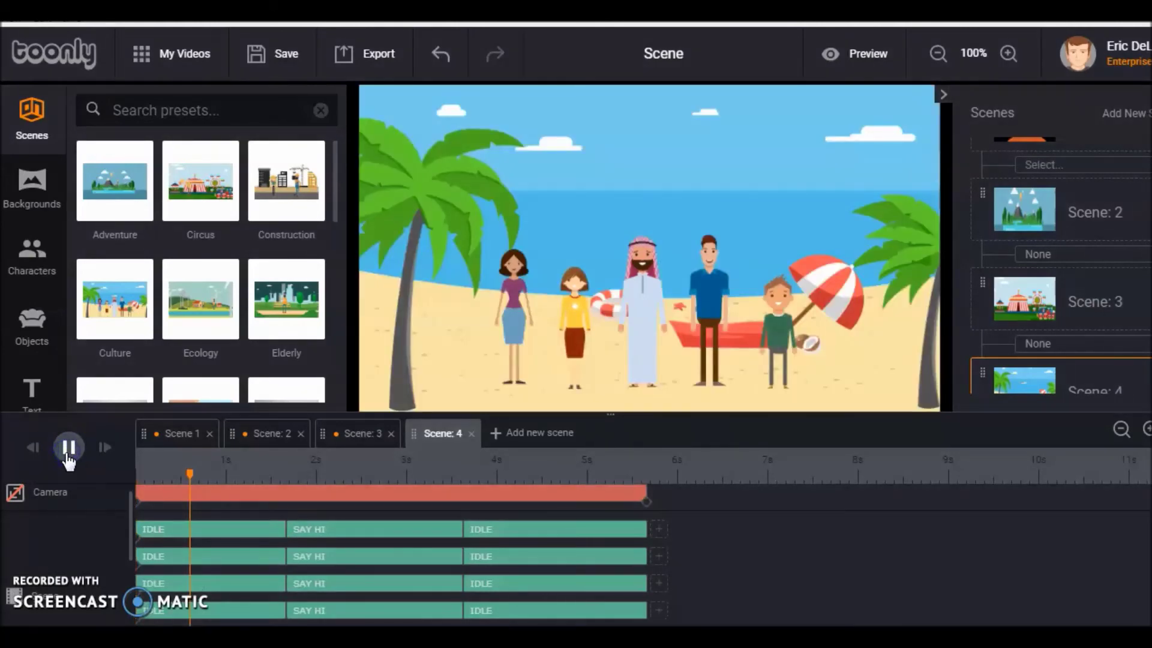
{"action": "left_click", "coordinate": [73, 451]}
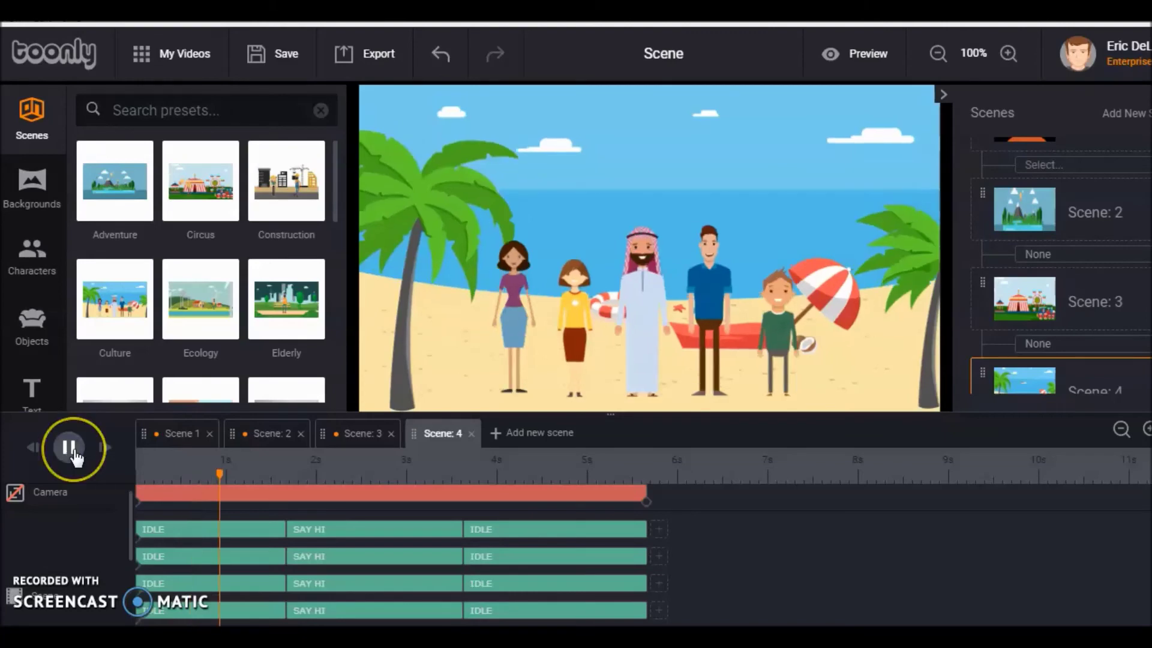
{"action": "left_click", "coordinate": [70, 449]}
{"action": "left_click", "coordinate": [32, 448]}
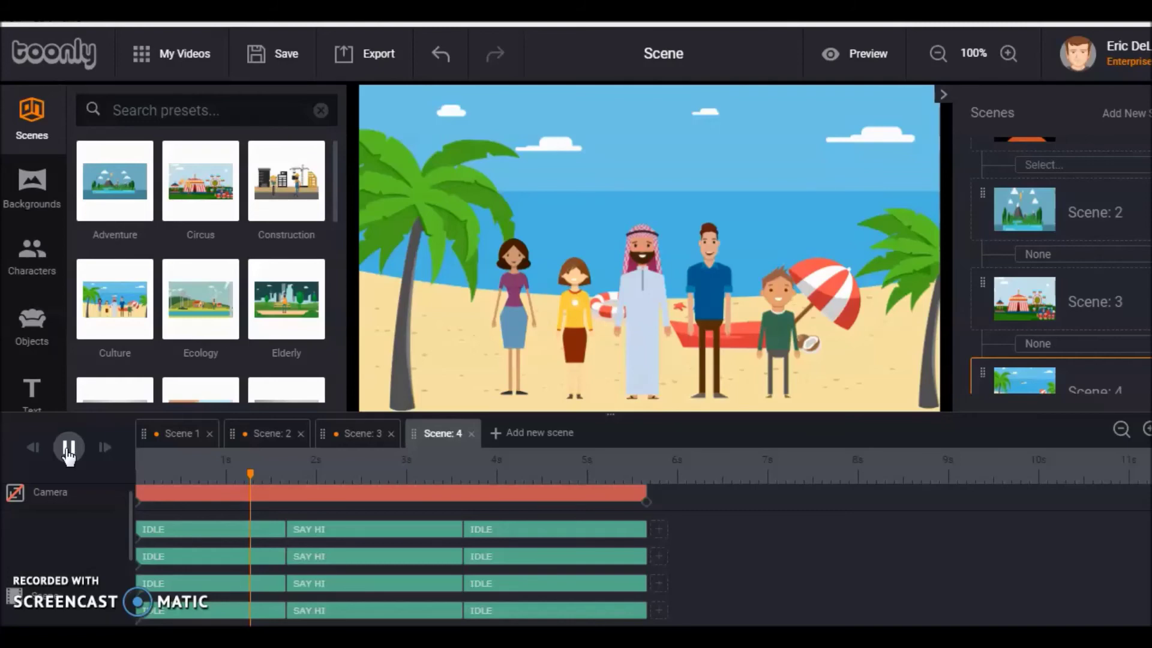
{"action": "left_click", "coordinate": [68, 449]}
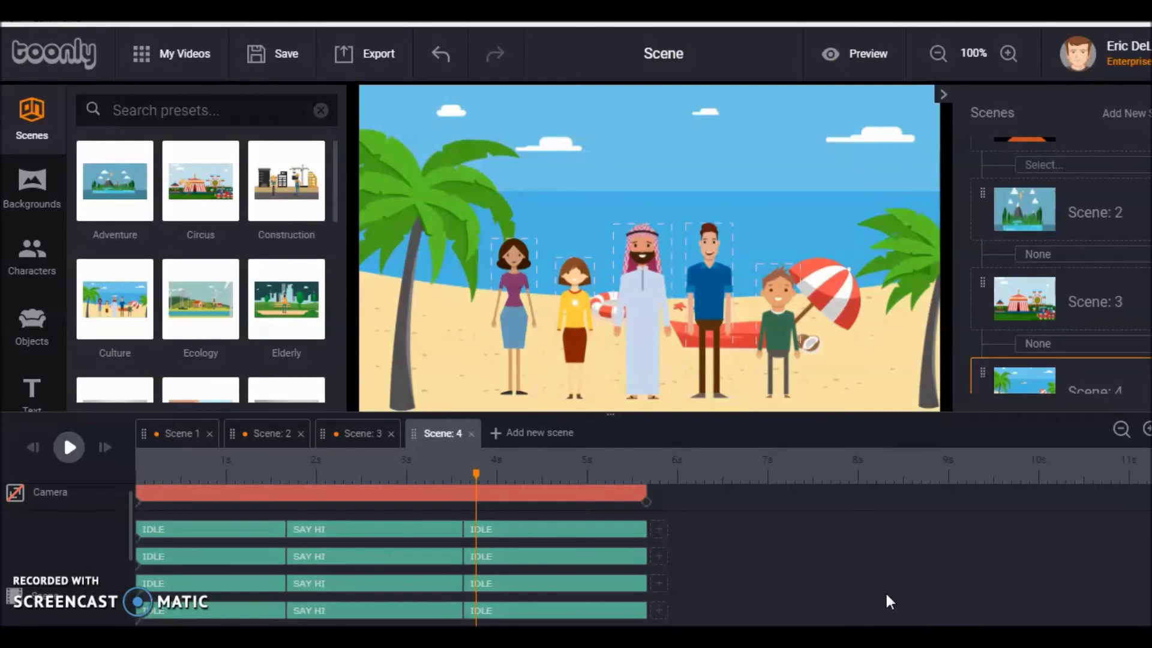